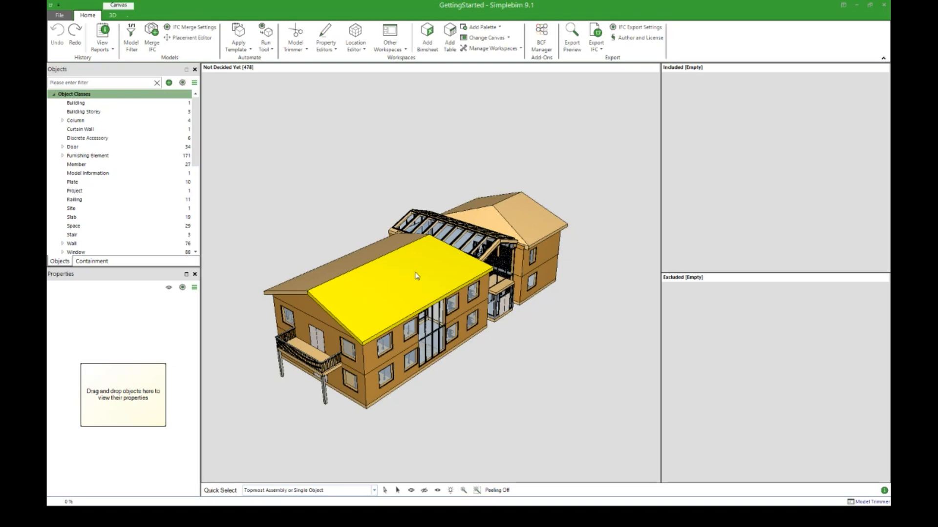
Examine the whole building model from different angles and distances in the Not Decided Yet view
mouse_move(523, 353)
left_mouse_down()
mouse_move(534, 308)
mouse_move(514, 381)
mouse_move(521, 371)
left_mouse_up()
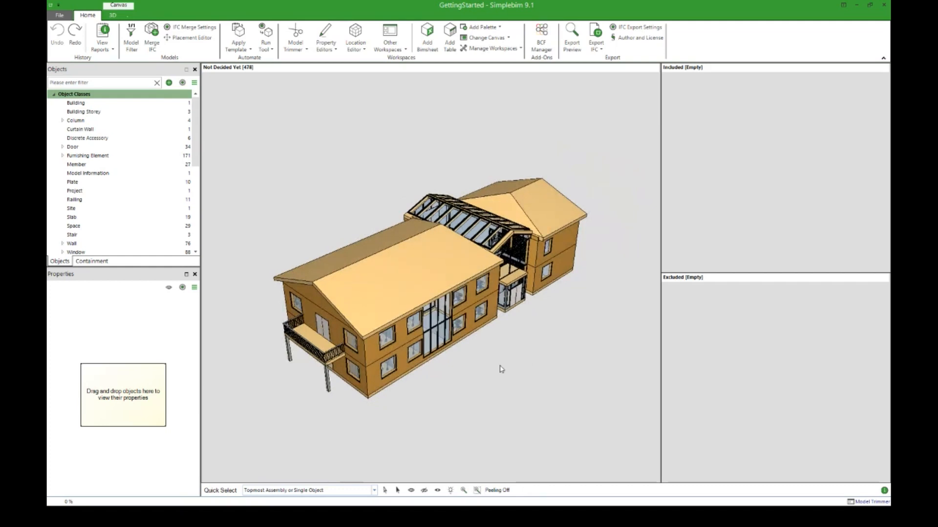
left_click_drag(512, 386, 457, 286)
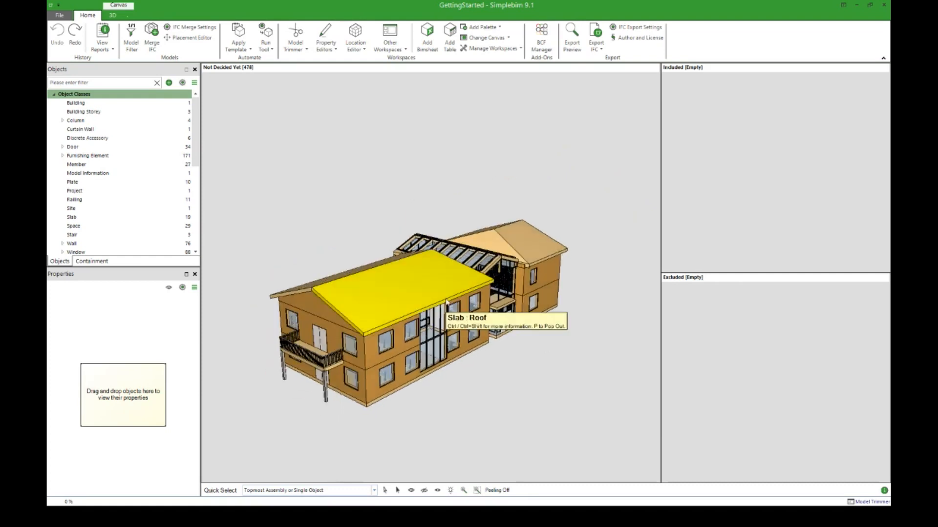
left_click_drag(456, 285, 427, 306)
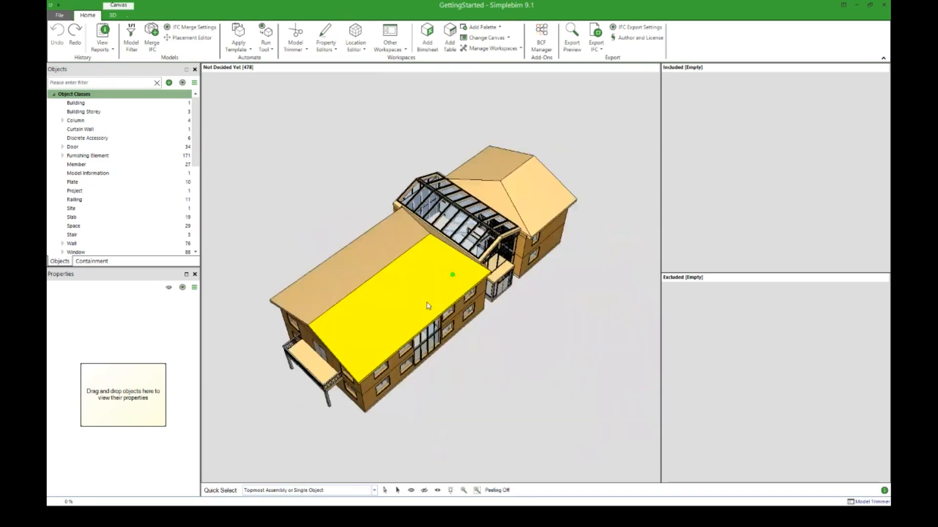
middle_click_drag(427, 304, 435, 289)
mouse_move(502, 340)
middle_mouse_down()
mouse_move(463, 339)
mouse_move(513, 325)
middle_mouse_up()
scroll(450, 274, "up", 4)
scroll(450, 277, "down", 5)
scroll(455, 275, "up", 2)
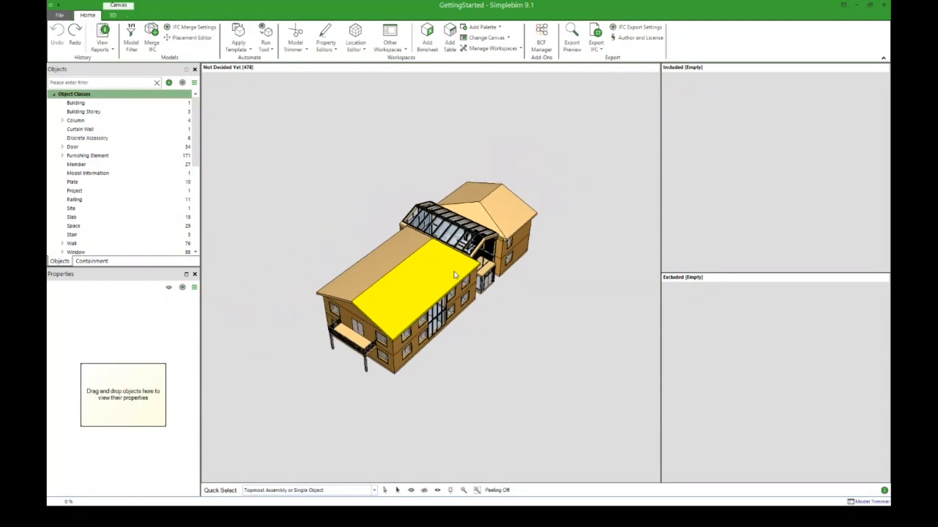
middle_click_drag(454, 275, 477, 264)
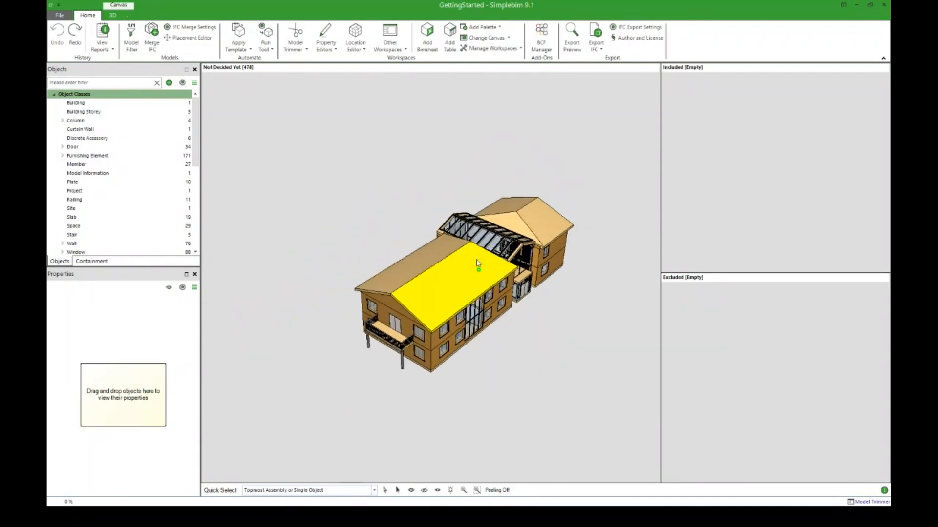
middle_click_drag(534, 361, 508, 348)
scroll(508, 348, "up", 1)
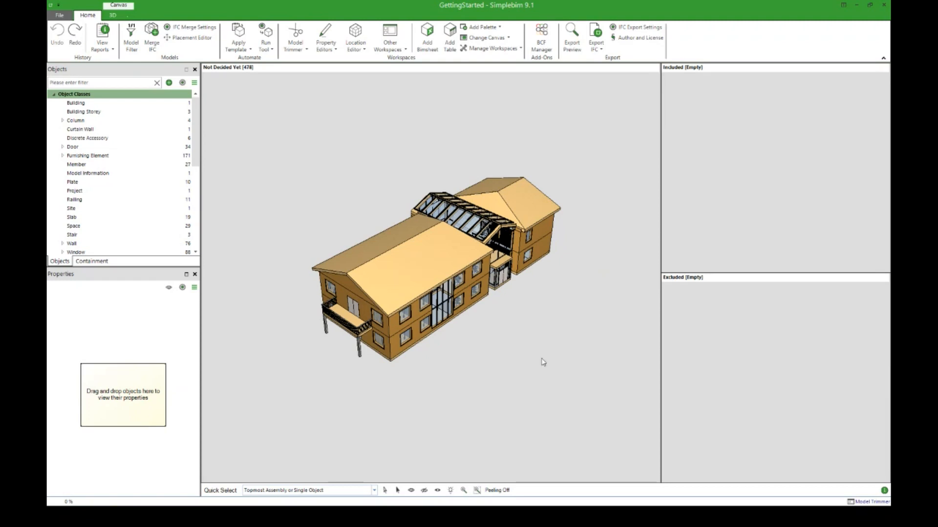
left_click(885, 491)
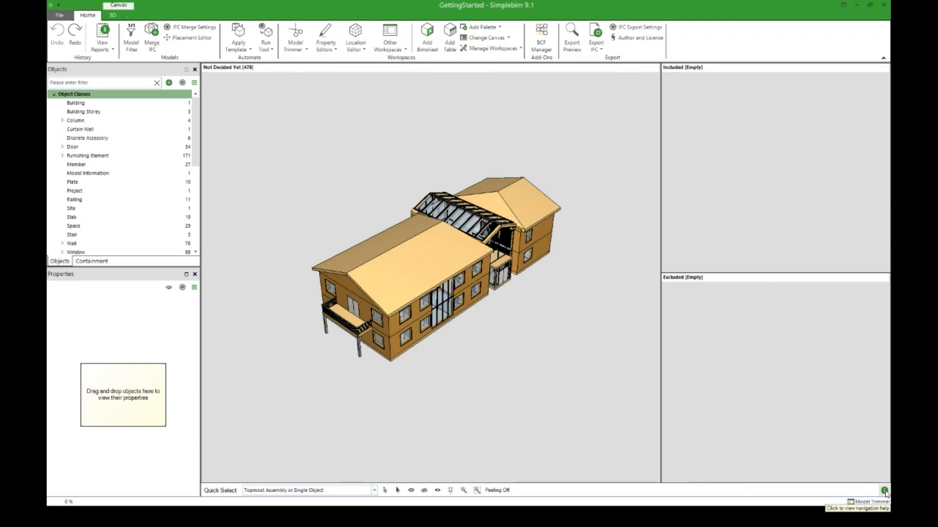
middle_click_drag(553, 398, 552, 394)
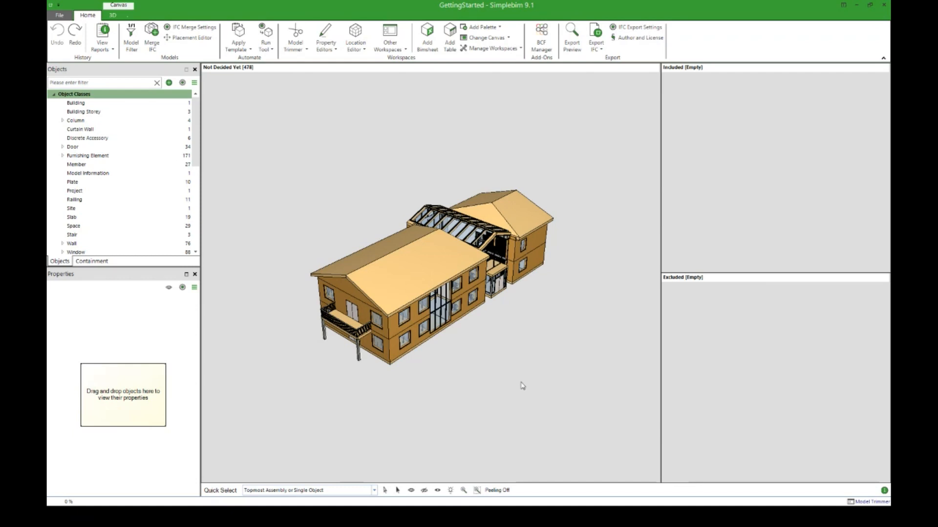
scroll(495, 356, "up", 2)
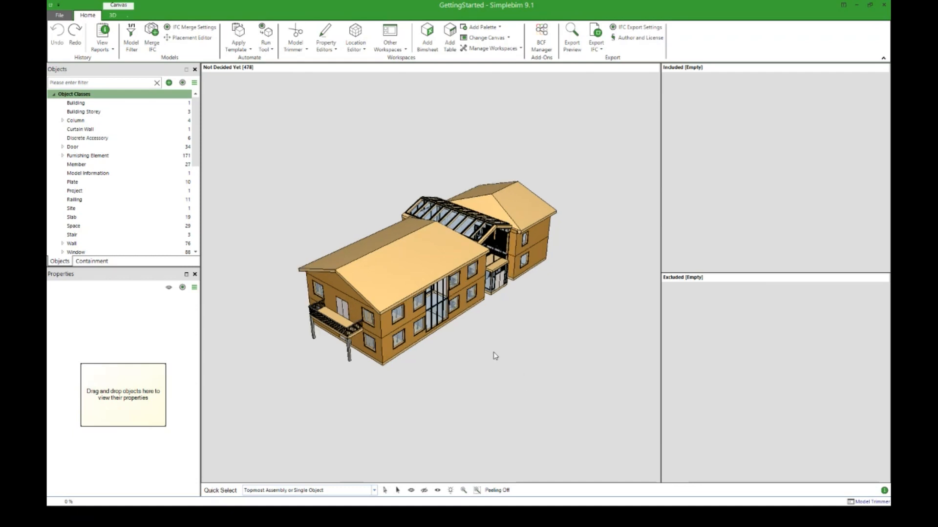
scroll(495, 356, "down", 1)
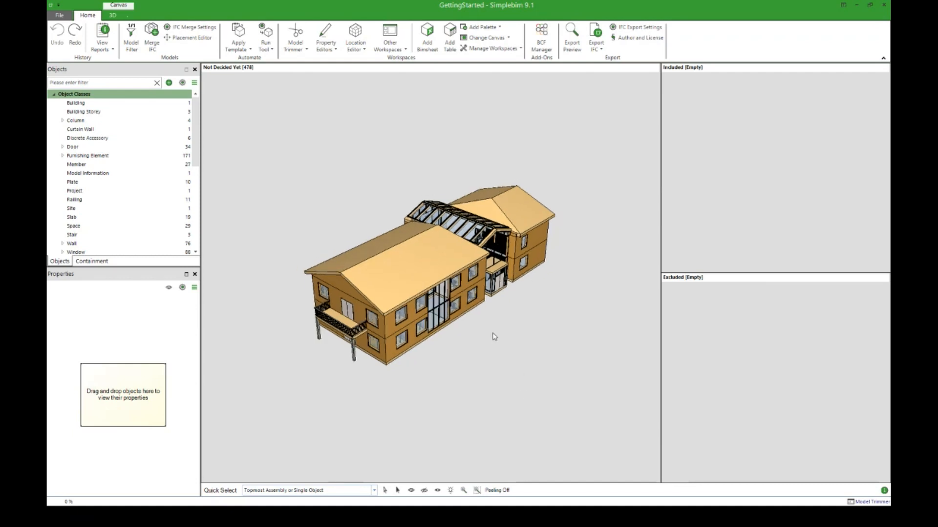
left_click_drag(499, 329, 492, 331)
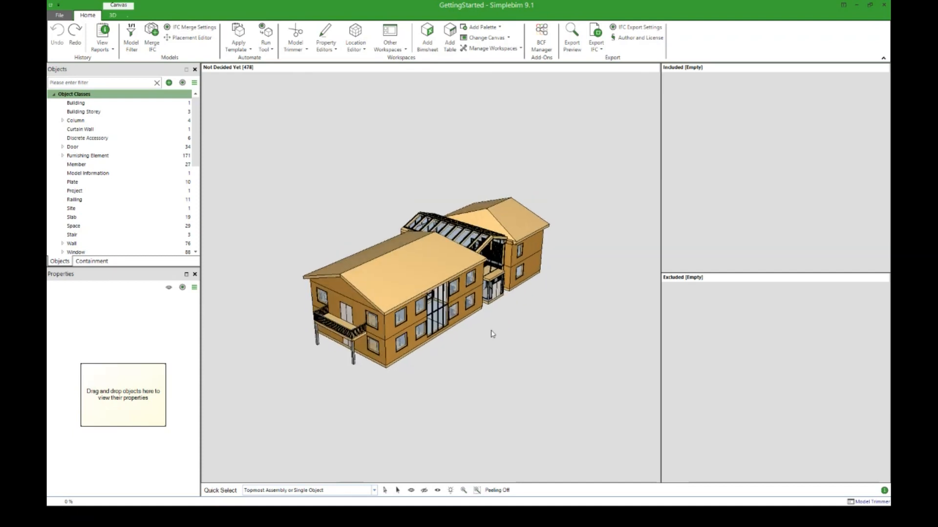
Select the sunlit front roof slab of the near wing and move it into the Included view
left_click(390, 268)
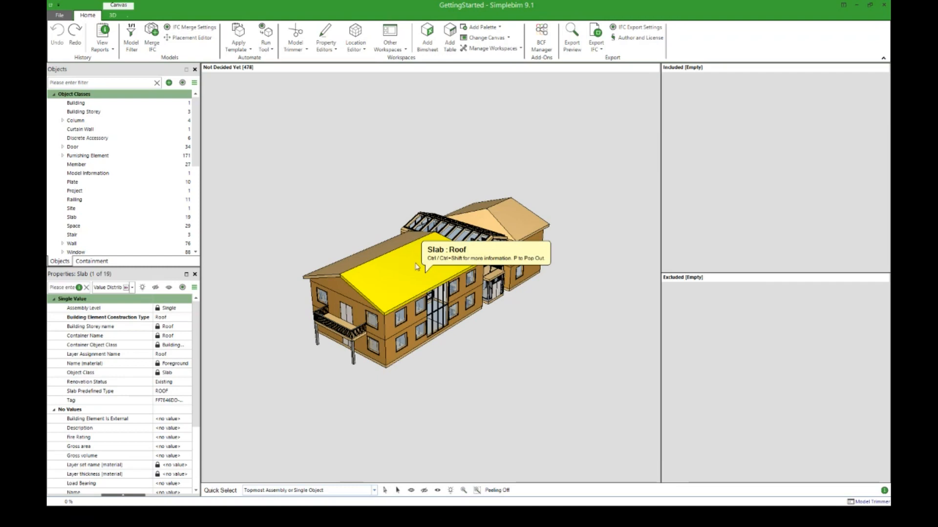
left_click_drag(417, 266, 417, 266)
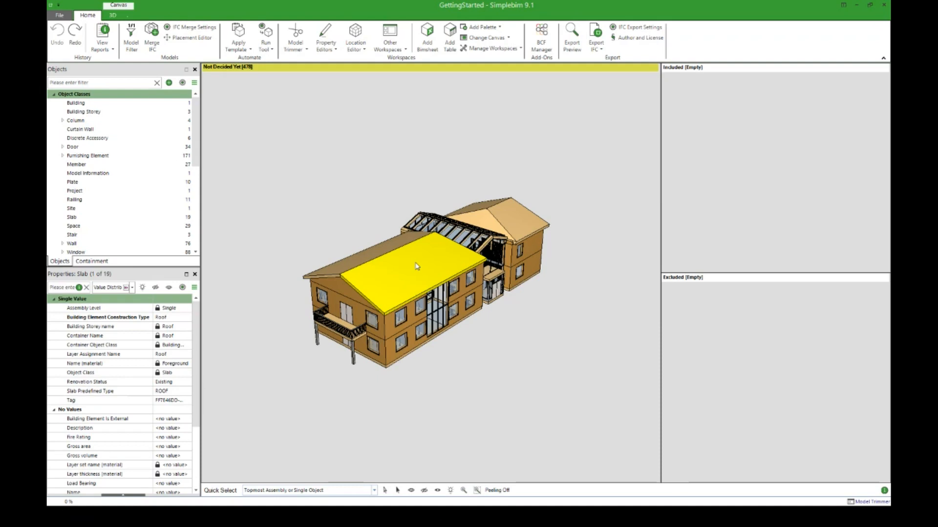
left_click_drag(417, 266, 775, 169)
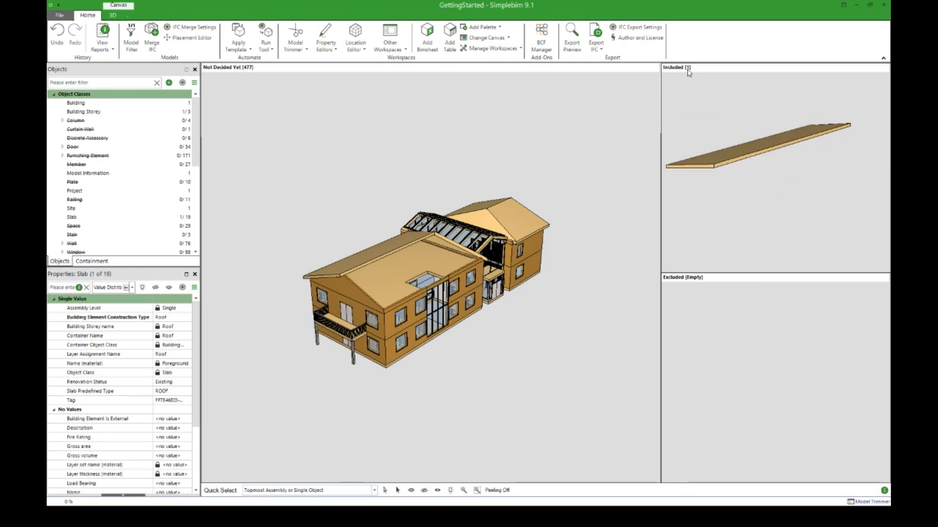
left_click_drag(769, 184, 765, 192)
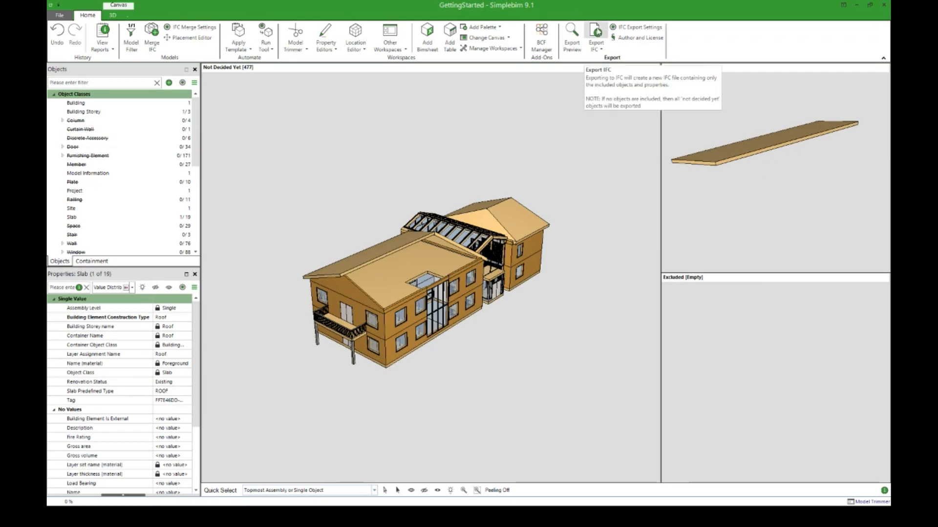
mouse_move(755, 151)
left_mouse_down()
mouse_move(754, 165)
mouse_move(742, 157)
mouse_move(754, 151)
left_mouse_up()
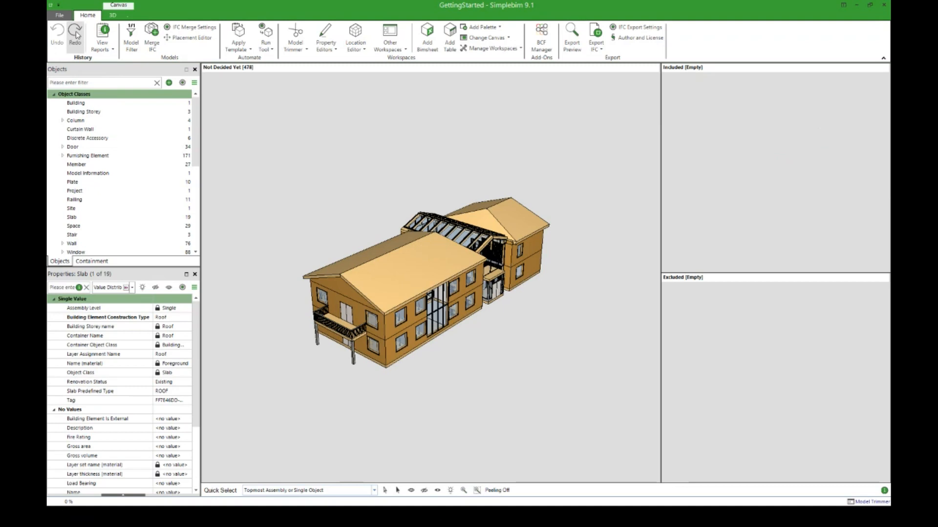
Undo the inclusion of the front roof slab
left_click(58, 32)
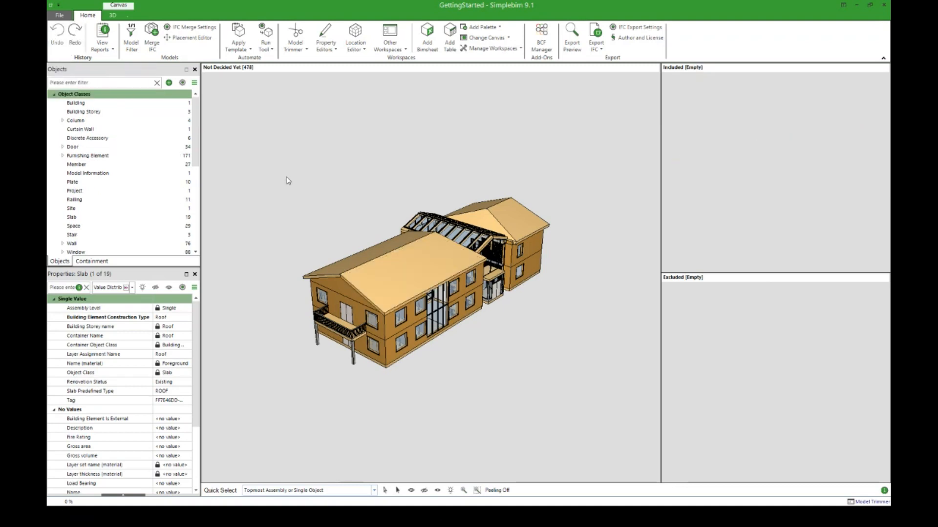
middle_click_drag(292, 169, 296, 161)
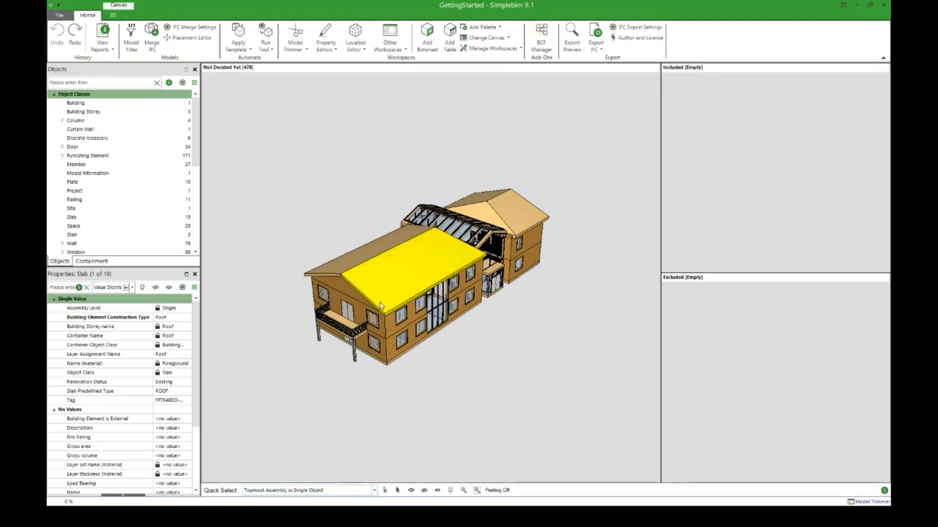
mouse_move(498, 363)
left_mouse_down()
mouse_move(496, 378)
mouse_move(498, 359)
left_mouse_up()
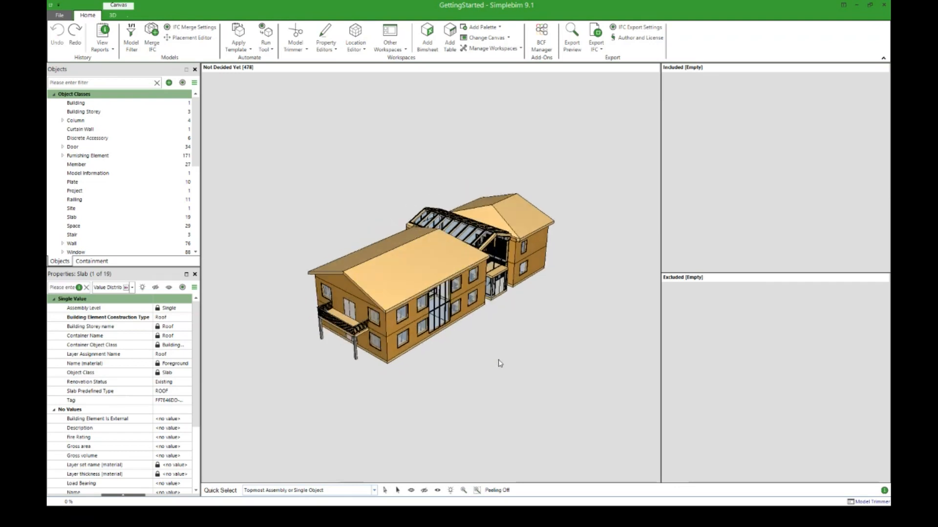
left_click_drag(487, 369, 495, 364)
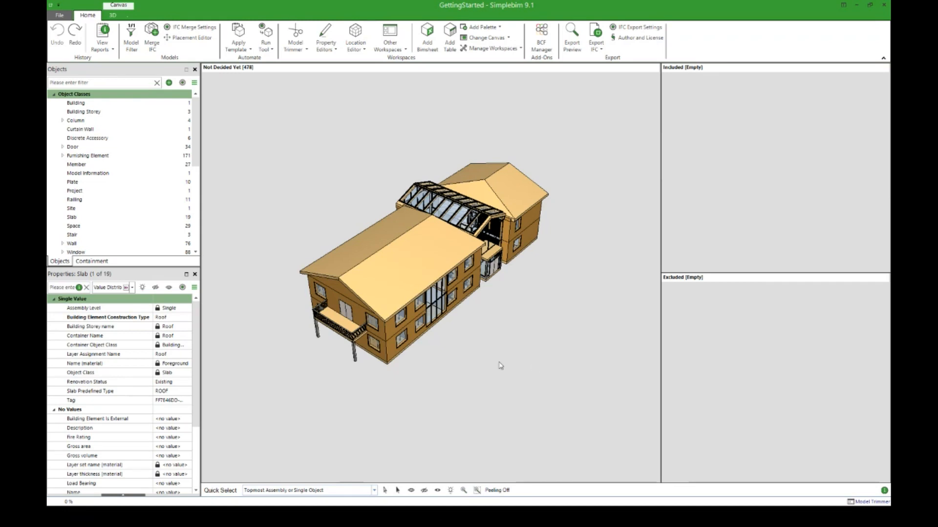
middle_click_drag(502, 339, 501, 327)
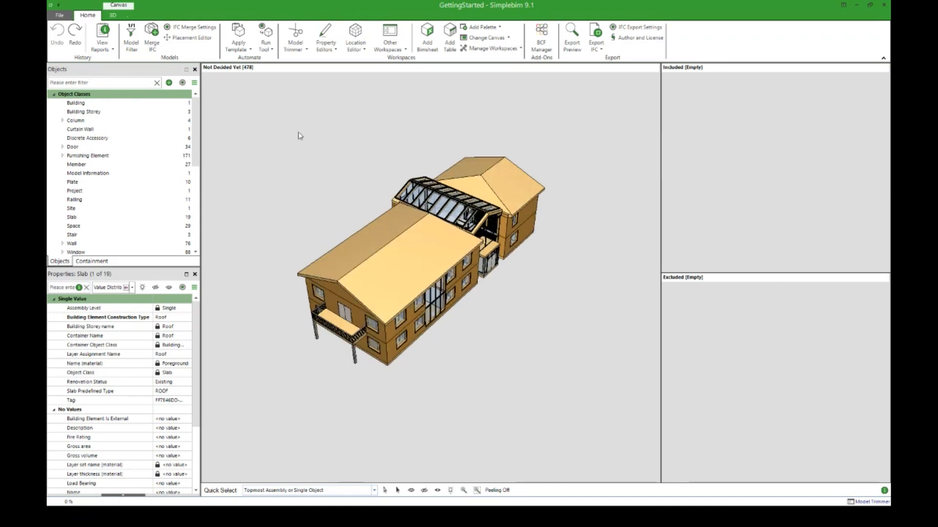
Review the IFC Merge Settings for sites, buildings and storeys, and close them without merging
left_click(153, 29)
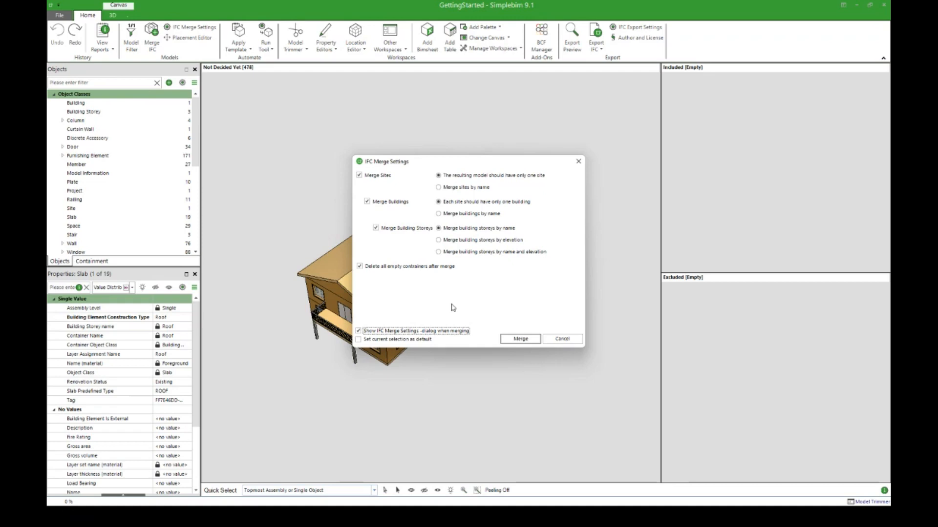
left_click(566, 340)
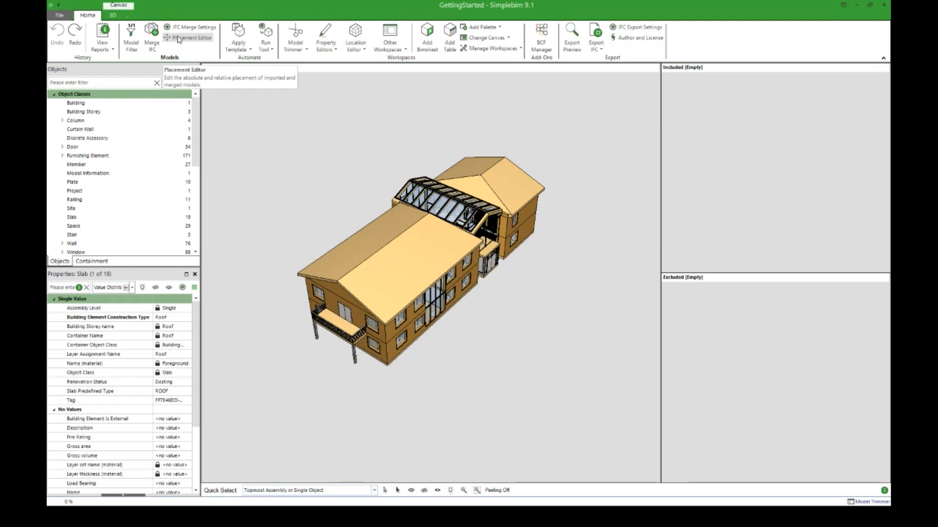
Area-select the objects along the front of the near wing in the Not Decided Yet view
left_click_drag(311, 154, 278, 169)
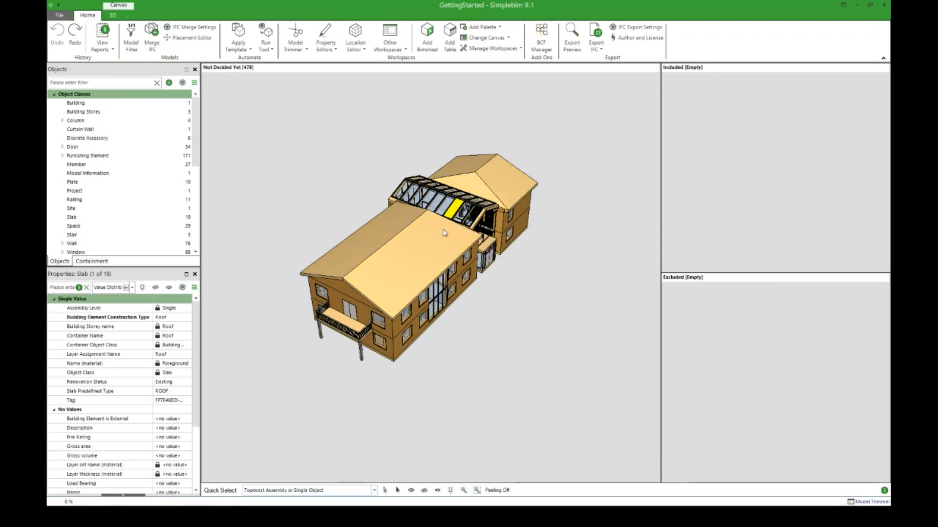
scroll(476, 354, "up", 2)
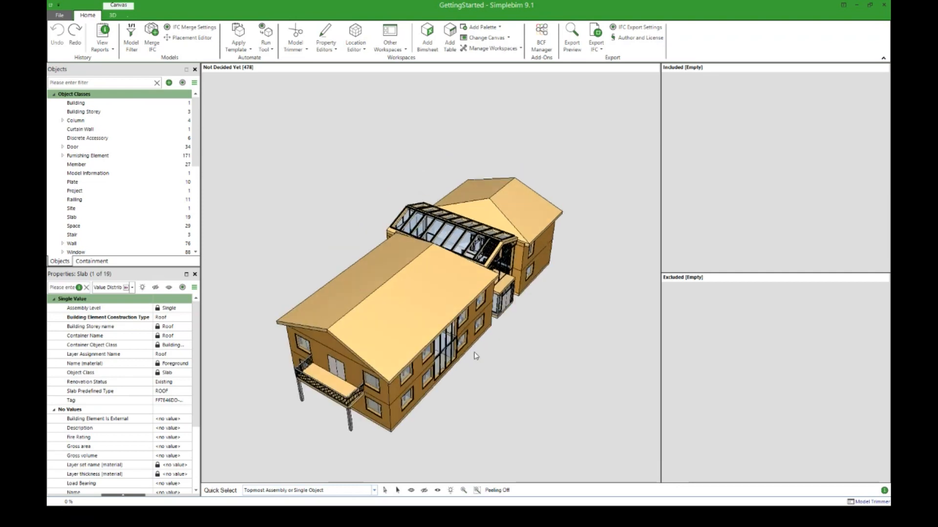
middle_click_drag(486, 296, 483, 302)
key("a")
left_click_drag(320, 401, 485, 287)
left_click_drag(540, 307, 517, 340)
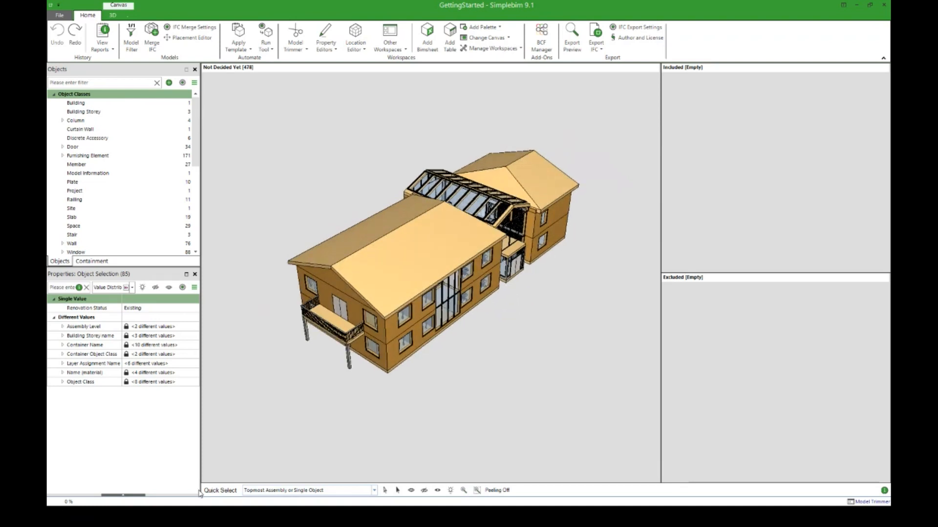
Set Quick Select to Object Class of Single Object
left_click(375, 490)
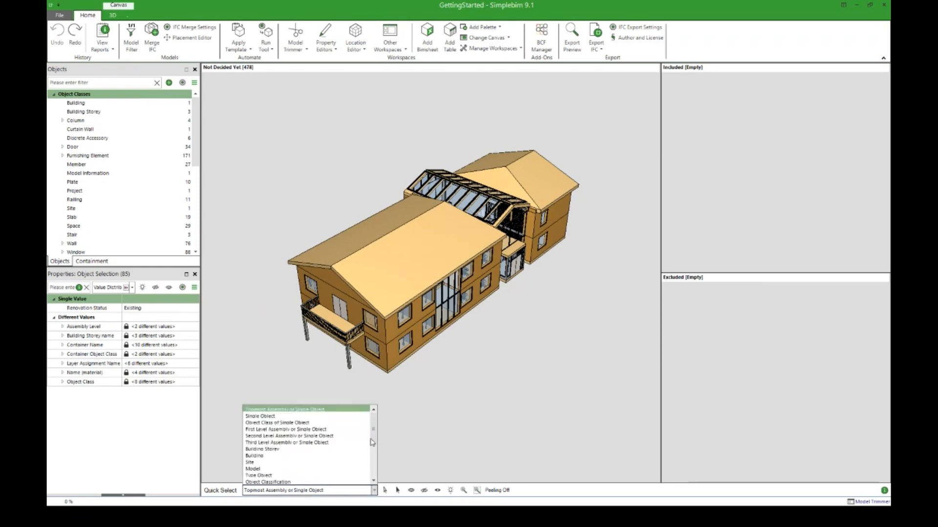
left_click(264, 424)
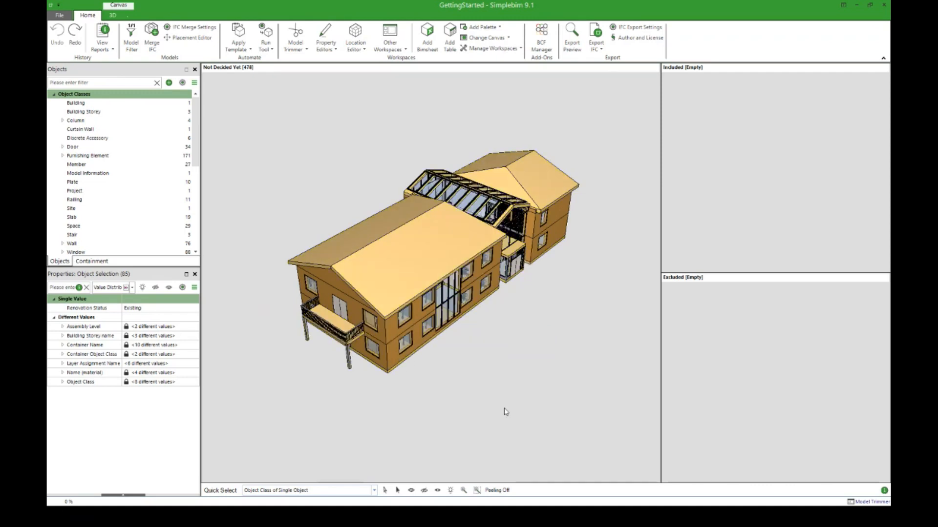
left_click_drag(504, 413, 501, 413)
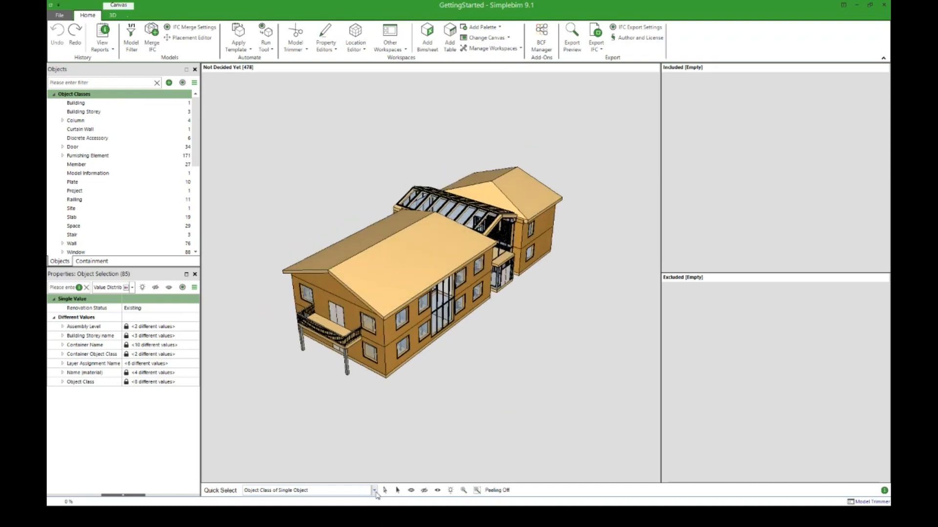
Set Quick Select to Building Element Construction Type
left_click(375, 491)
left_click_drag(375, 447, 375, 467)
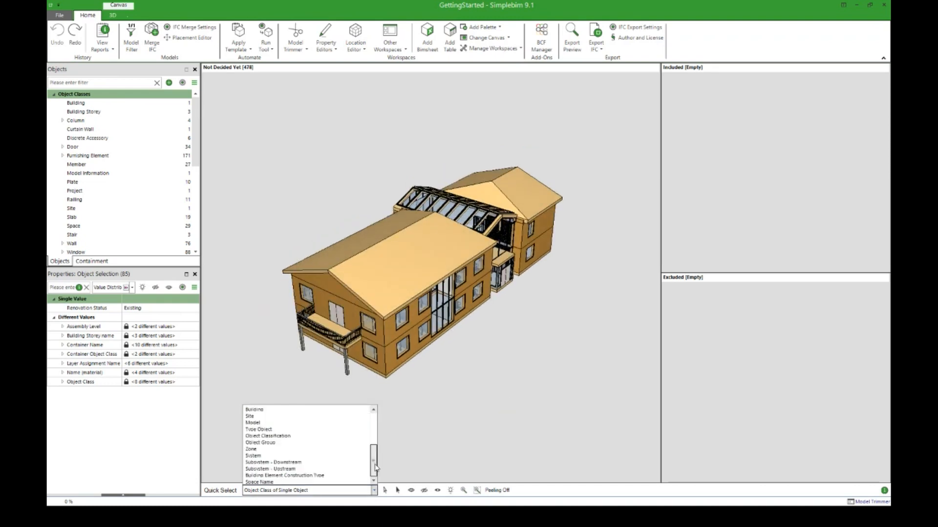
left_click(332, 475)
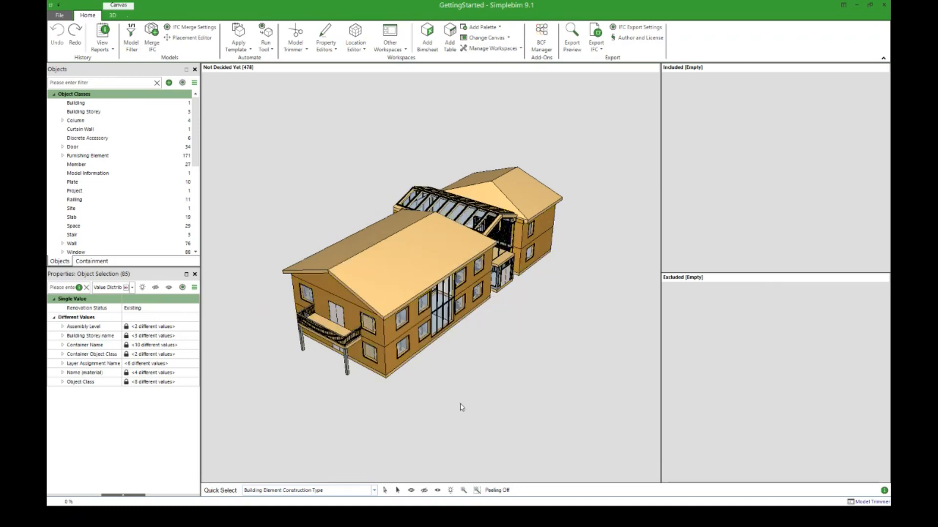
Set Quick Select back to Topmost Assembly or Single Object
left_click(374, 490)
scroll(375, 477, "up", 5)
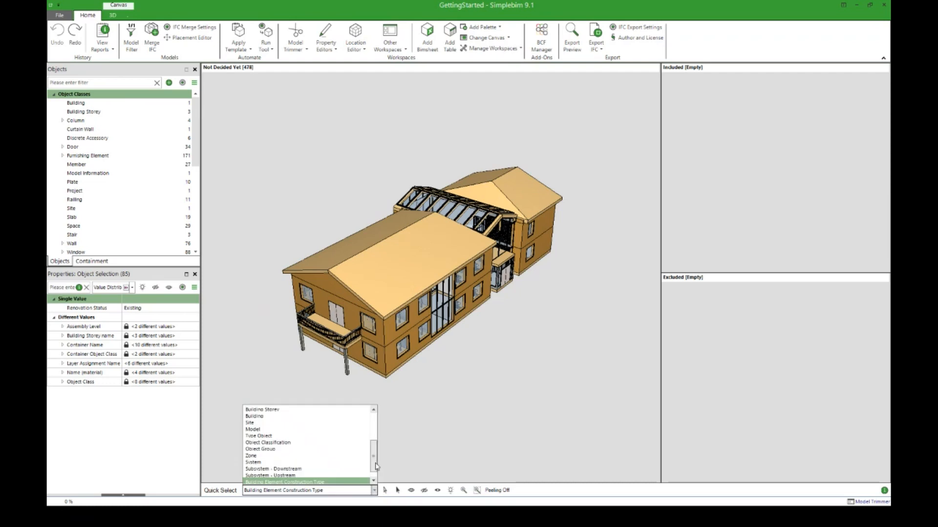
left_click(313, 412)
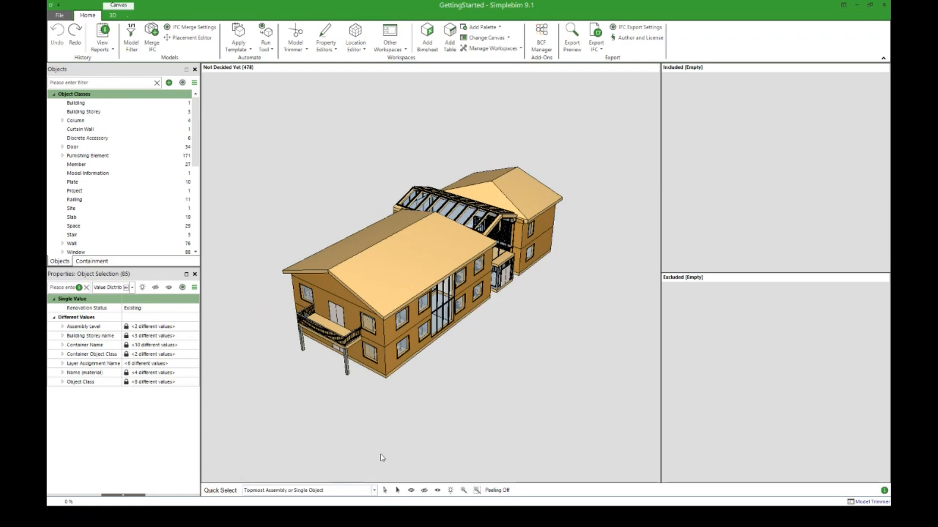
Include all objects of the Wall class in the trimmed model
middle_click_drag(522, 365, 519, 377)
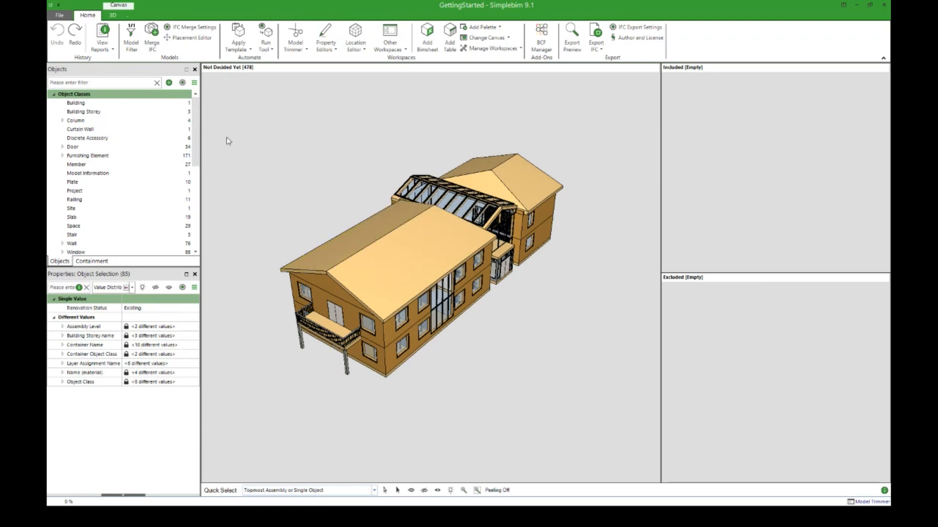
scroll(195, 120, "down", 2)
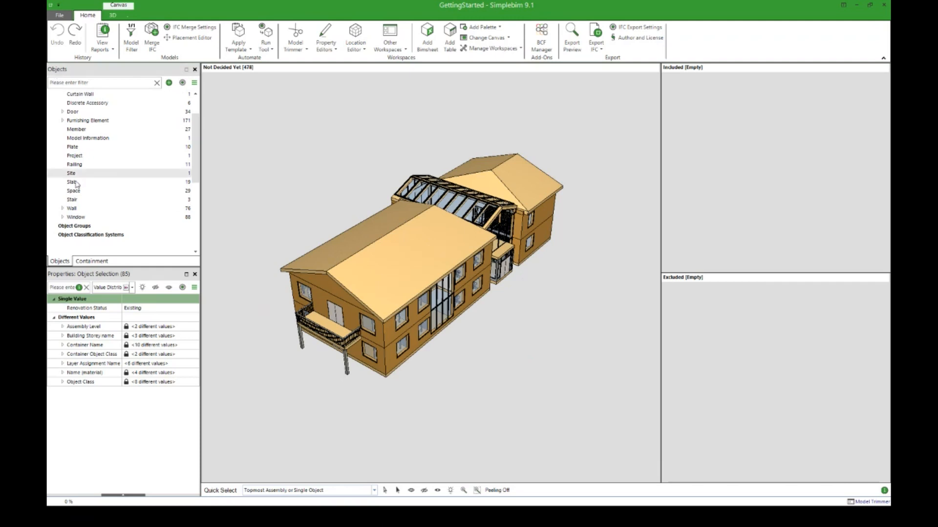
left_click_drag(71, 209, 754, 142)
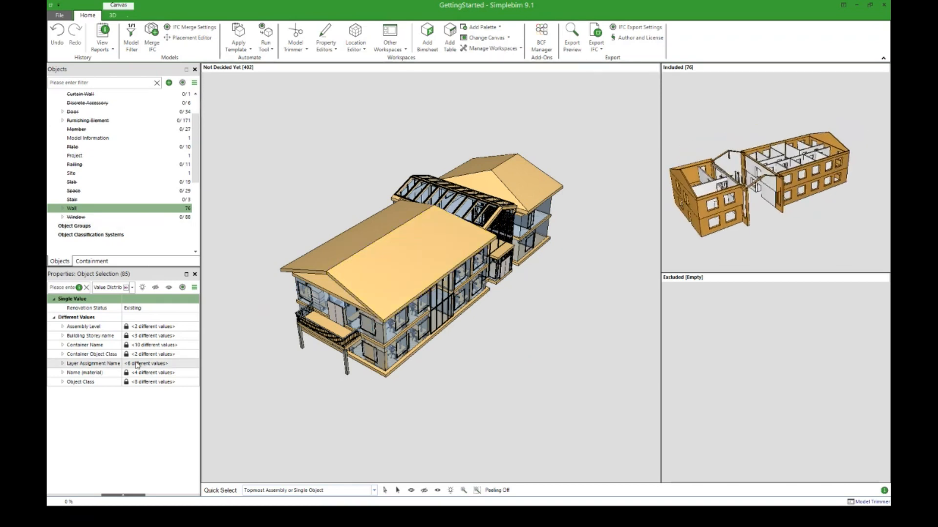
Expand the Building Storey name values of the selected objects and exclude those on the Ground Floor
left_click(63, 336)
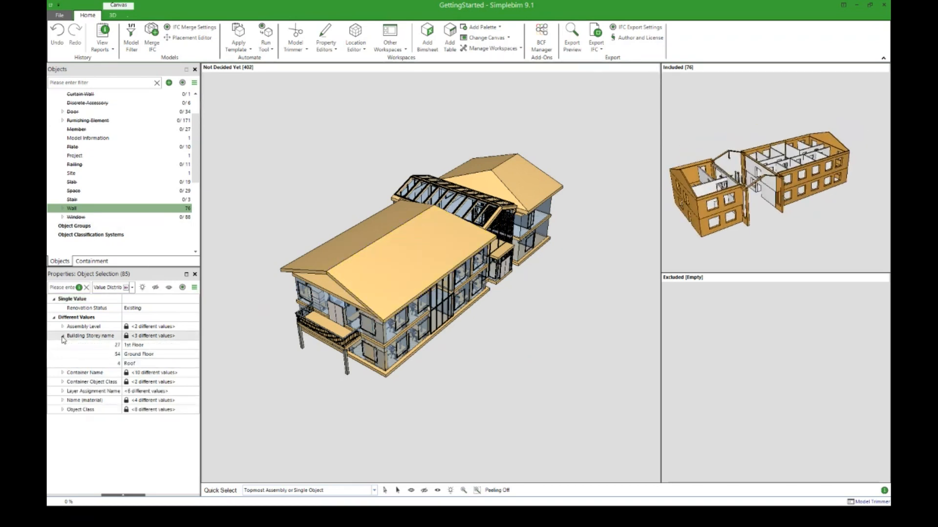
left_click(147, 359)
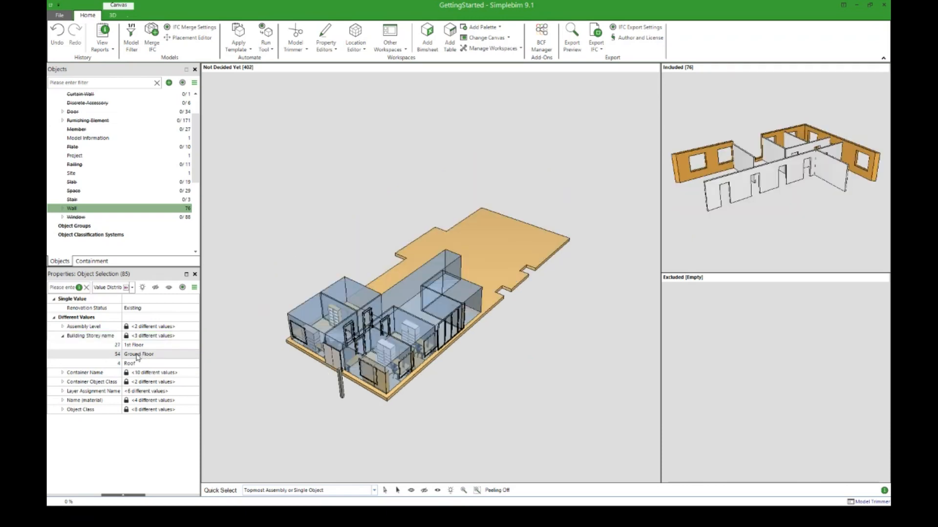
left_click_drag(137, 358, 722, 355)
middle_click_drag(732, 352, 740, 395)
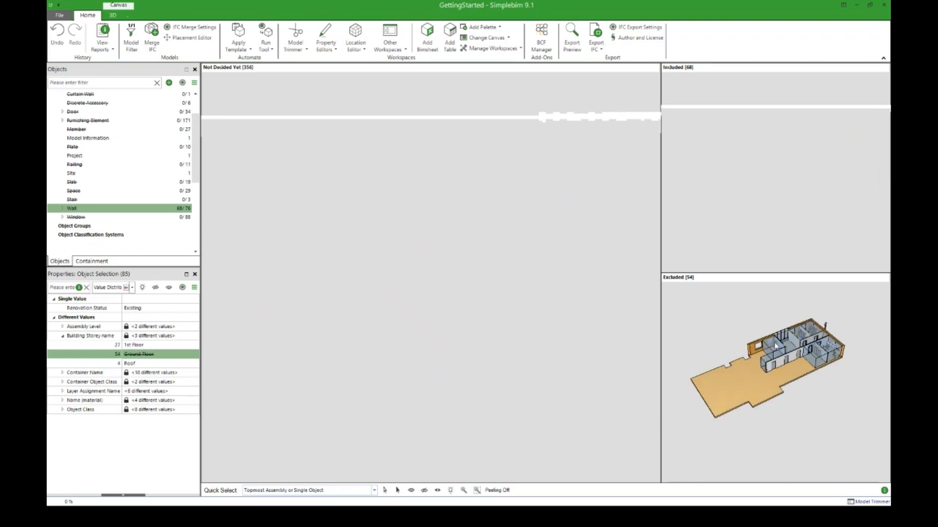
Undo the exclusion of the Ground Floor objects and the inclusion of the walls
left_click(58, 34)
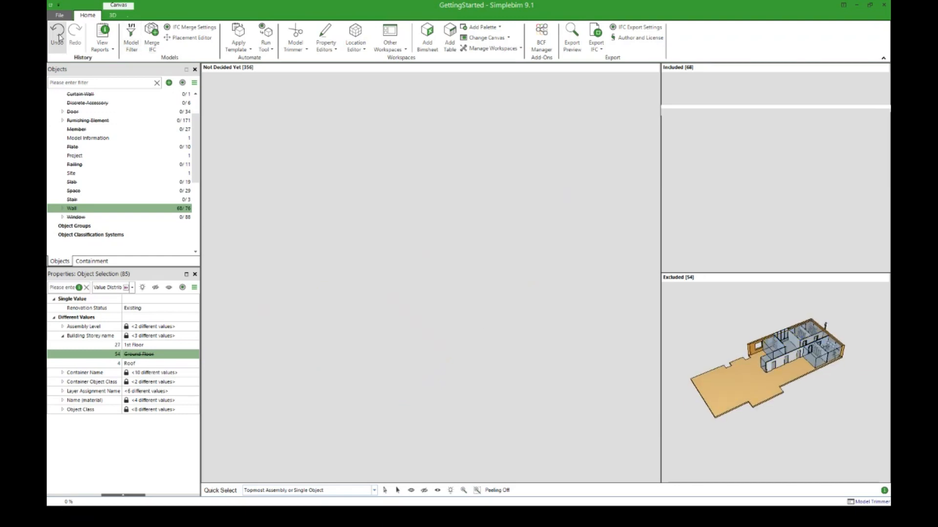
left_click(58, 35)
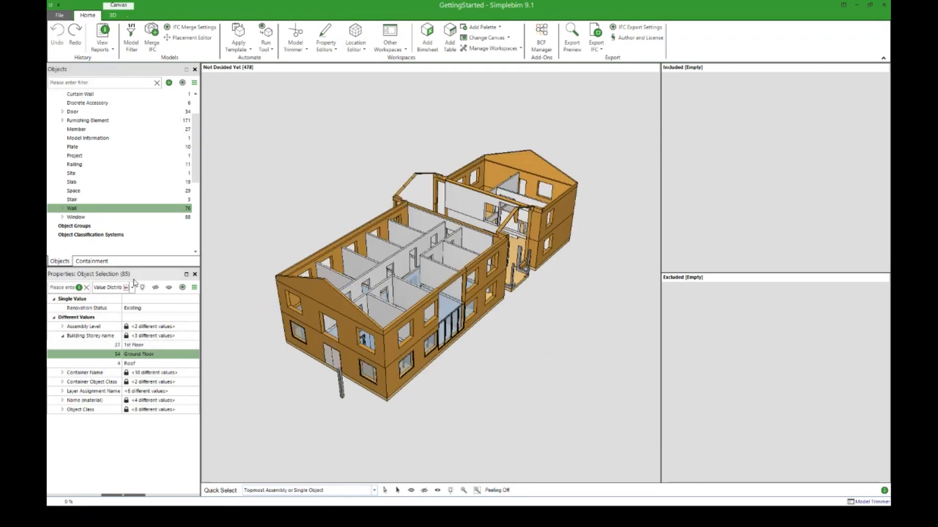
Expand the walls' Building Element Construction Type values and include only the walls of type 315
left_click(78, 208)
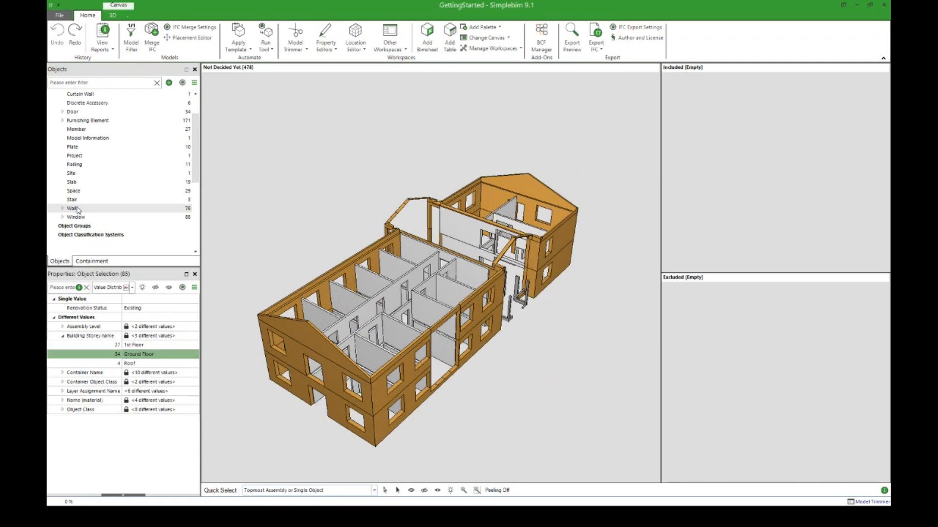
scroll(196, 354, "down", 2)
left_click_drag(196, 355, 196, 364)
left_click(62, 345)
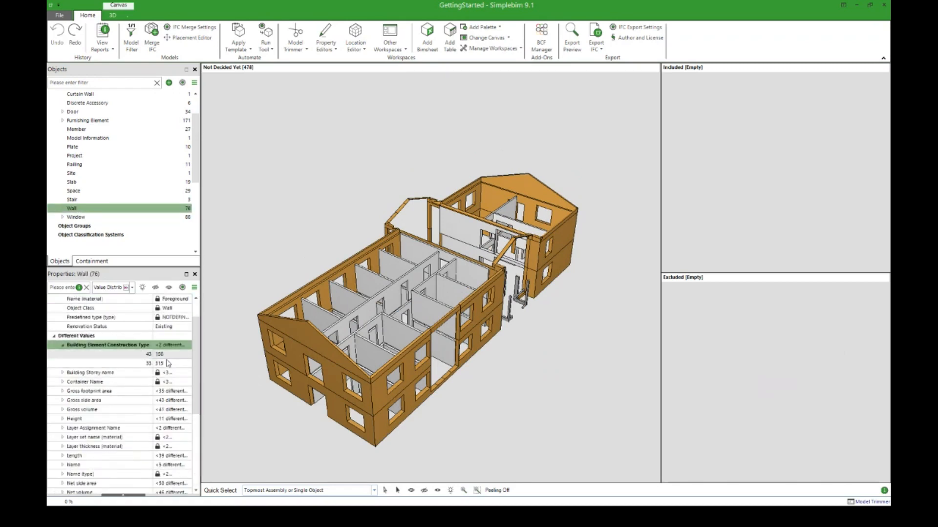
left_click(161, 367)
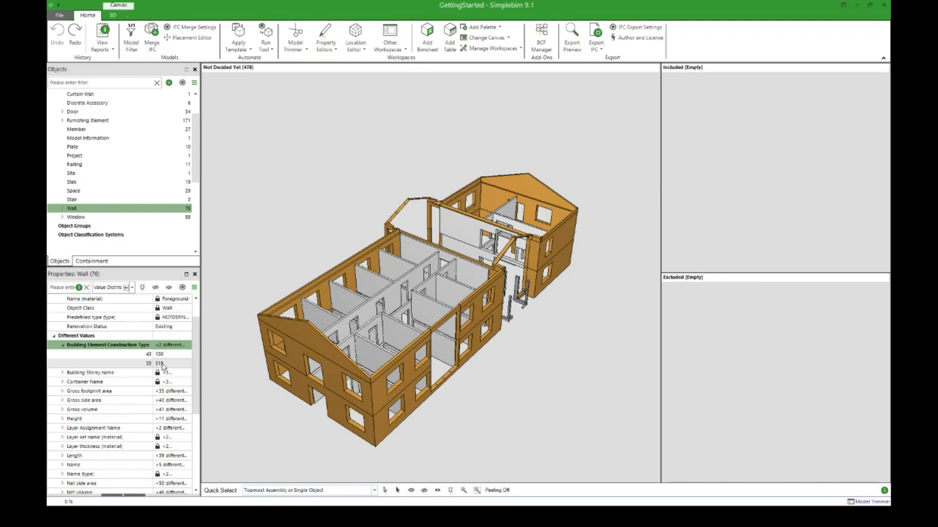
left_click(164, 364)
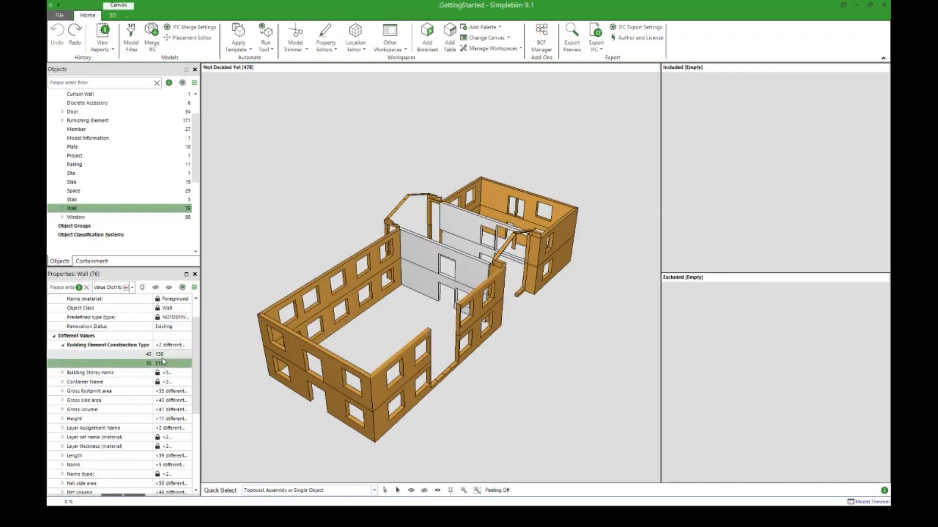
left_click_drag(160, 366, 736, 136)
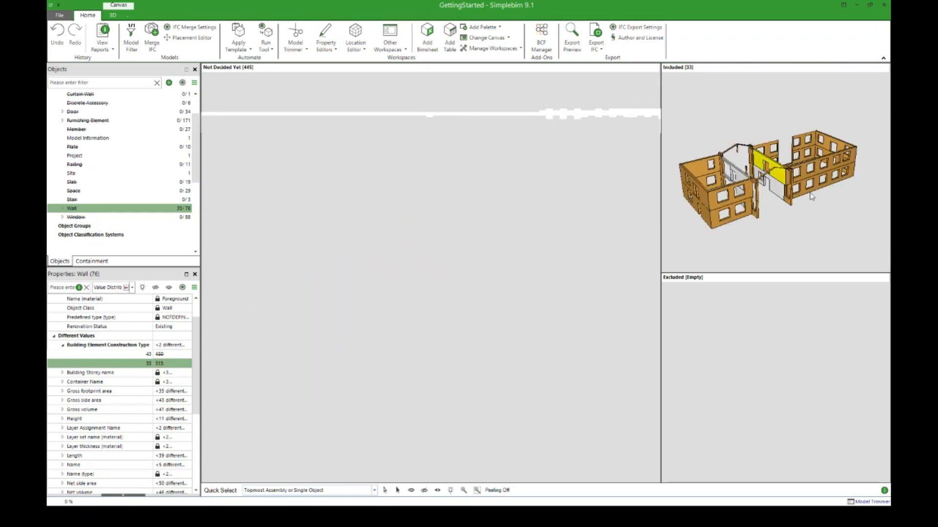
Show all objects in the Not Decided Yet and Included views, and undo the inclusion of the type 315 walls
right_click(478, 328)
left_click(450, 348)
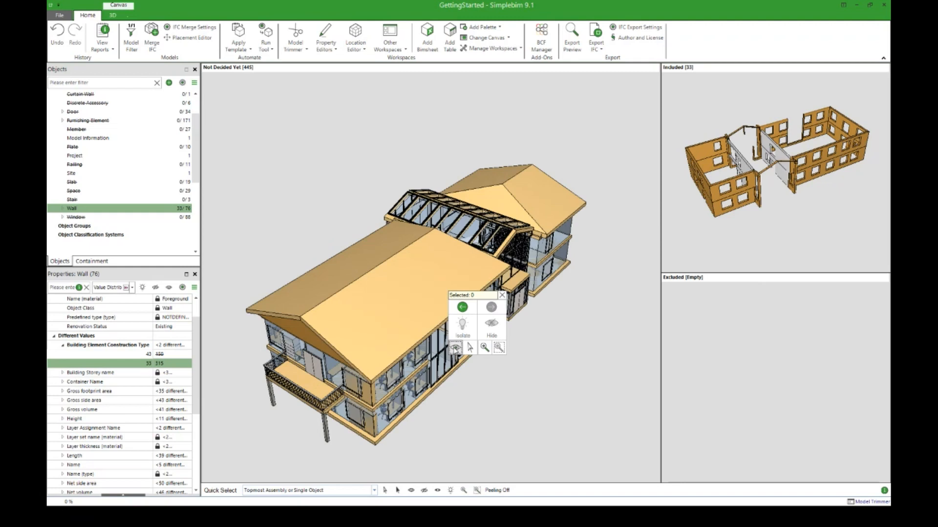
right_click(769, 239)
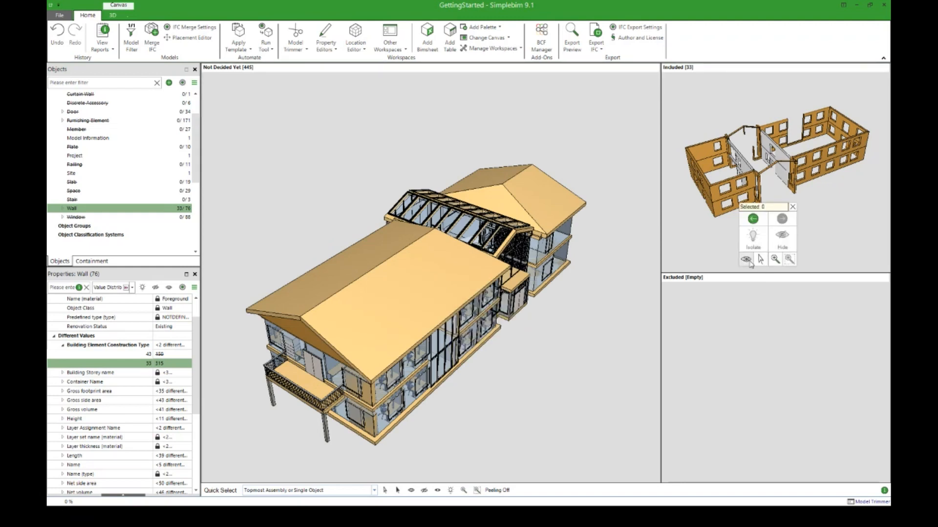
left_click(750, 261)
right_click(753, 259)
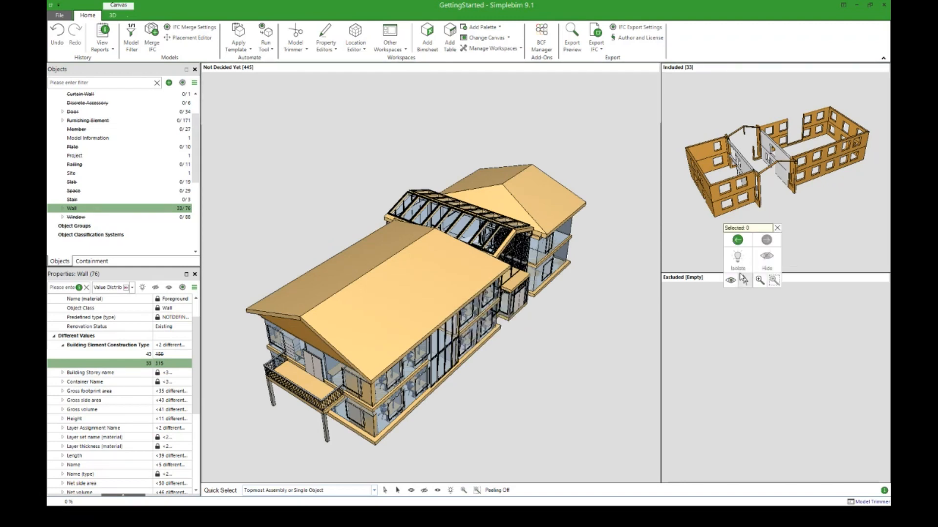
left_click(58, 39)
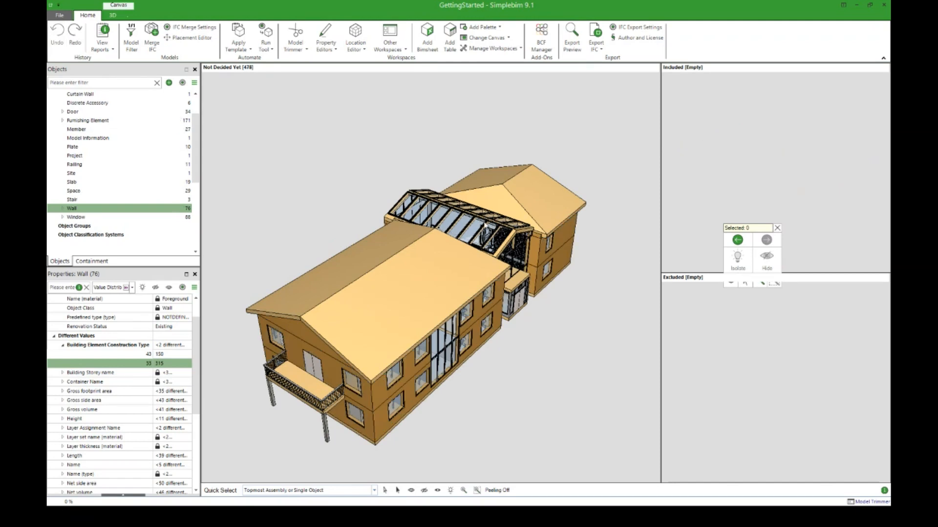
View the Ground Floor, 1st Floor and Roof one by one through the containment hierarchy, ending on the whole Small office building sample
scroll(613, 311, "down", 1)
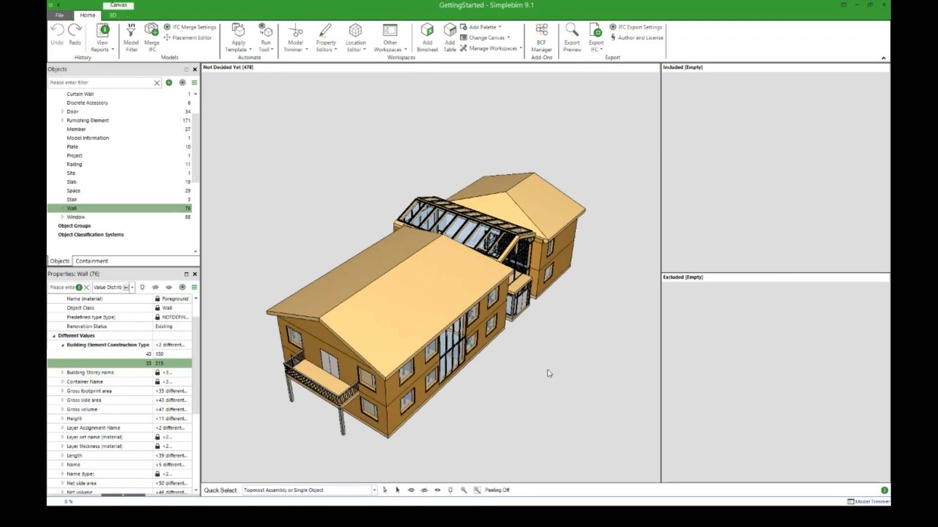
middle_click_drag(544, 372, 546, 340)
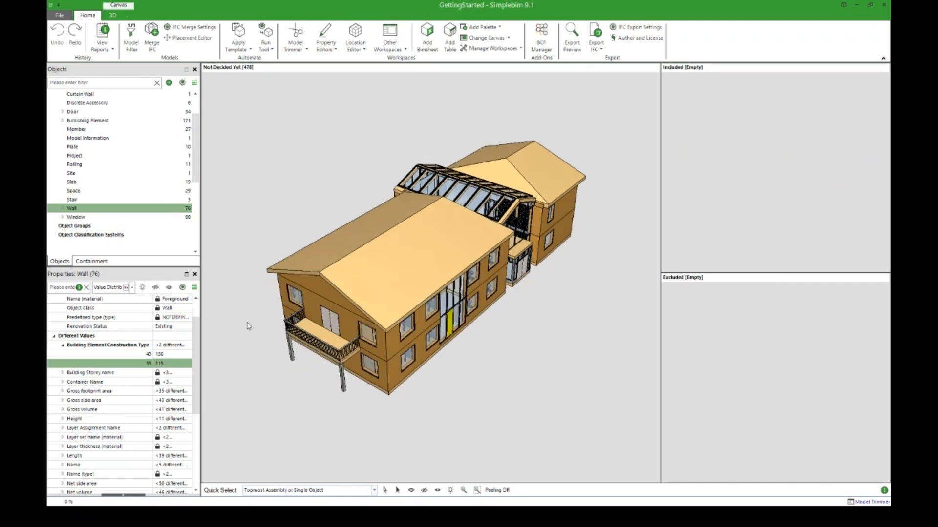
left_click(105, 262)
left_click(72, 113)
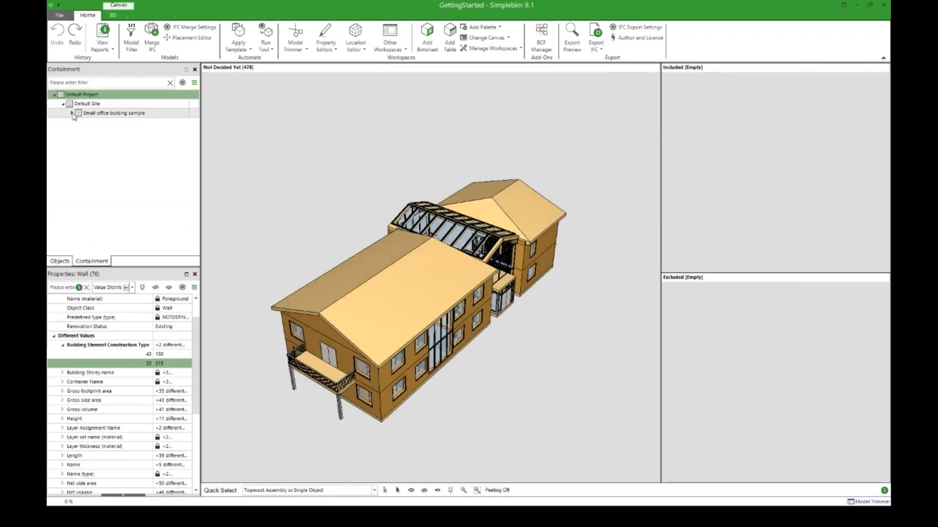
left_click(107, 123)
left_click(103, 131)
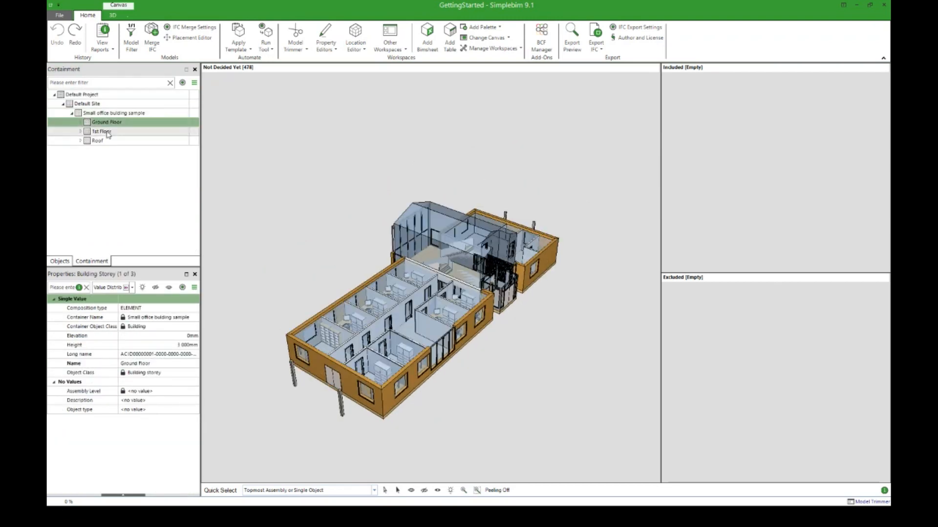
left_click(97, 140)
left_click(114, 113)
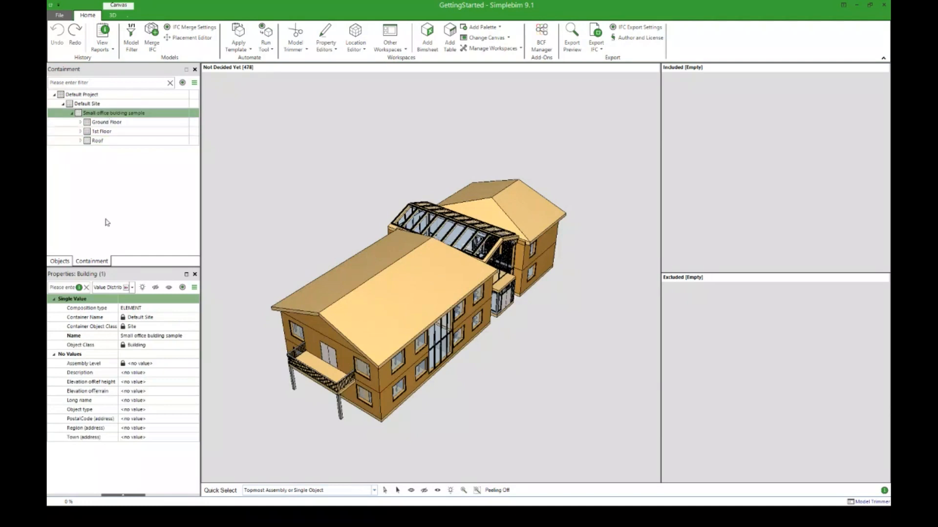
left_click(68, 262)
mouse_move(365, 193)
middle_mouse_down()
mouse_move(356, 189)
mouse_move(370, 210)
mouse_move(361, 200)
middle_mouse_up()
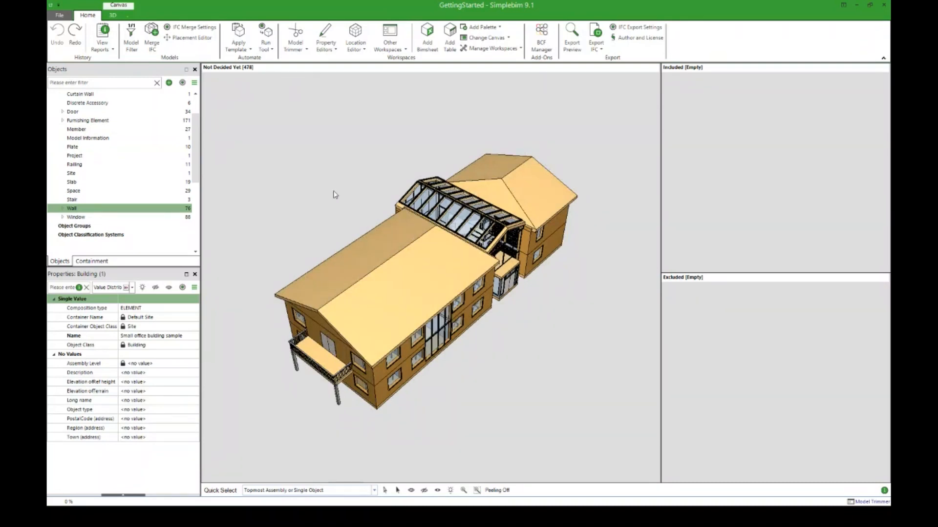
middle_click_drag(333, 195, 340, 209)
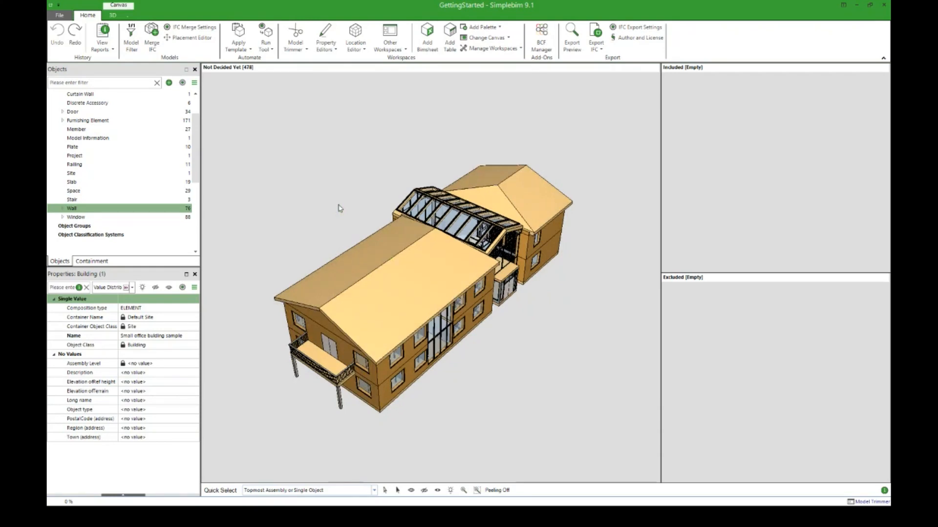
middle_click_drag(330, 231, 334, 253)
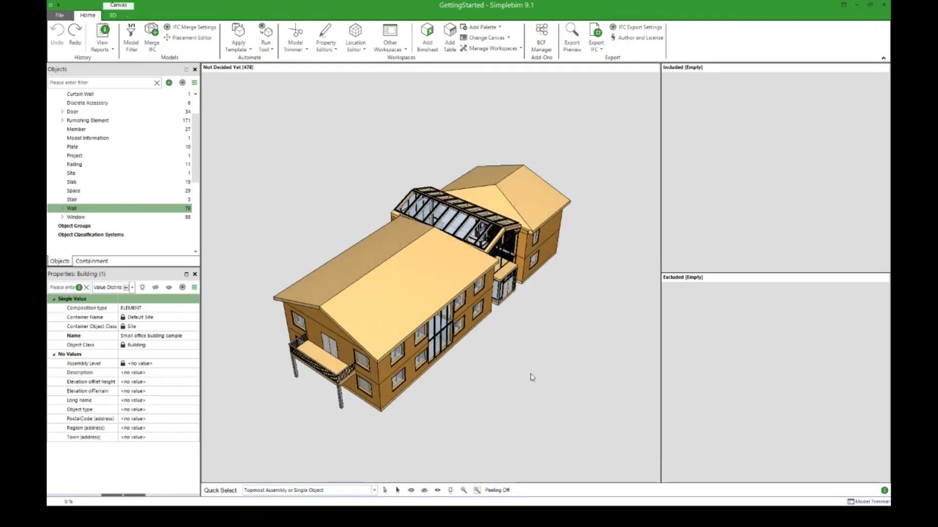
mouse_move(524, 379)
middle_mouse_down()
mouse_move(525, 357)
mouse_move(523, 364)
middle_mouse_up()
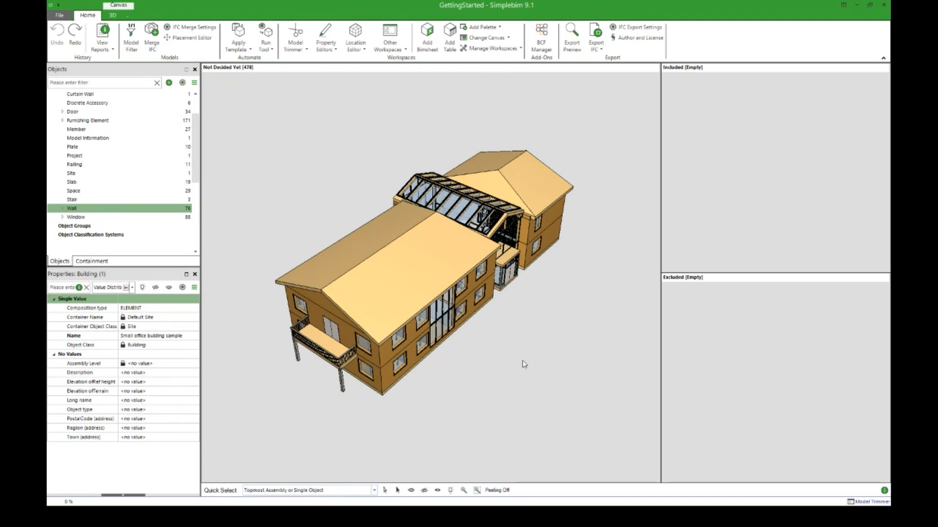
mouse_move(523, 365)
left_mouse_down()
mouse_move(510, 352)
mouse_move(527, 332)
mouse_move(510, 355)
mouse_move(517, 363)
left_mouse_up()
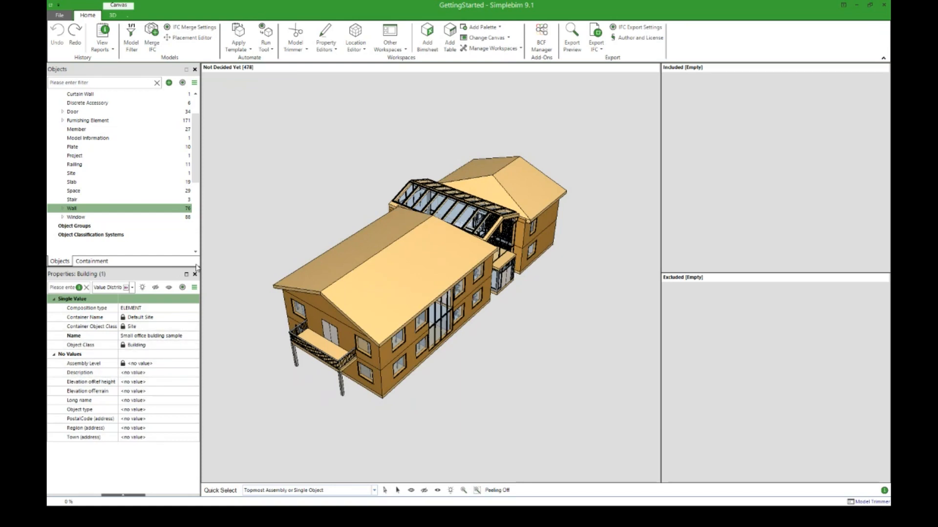
Widen the Objects and Properties palettes, and open the Property Value Editor for the Slab object class
left_click_drag(201, 232, 216, 231)
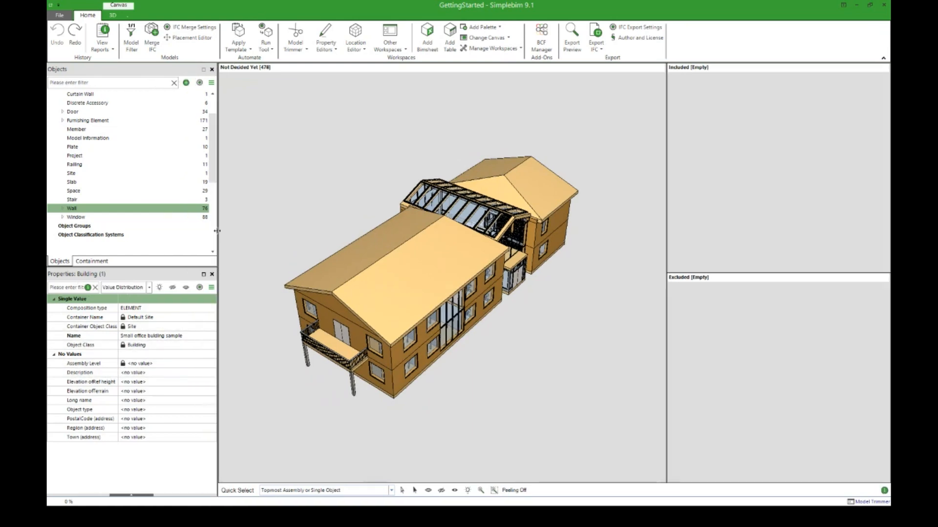
left_click(326, 35)
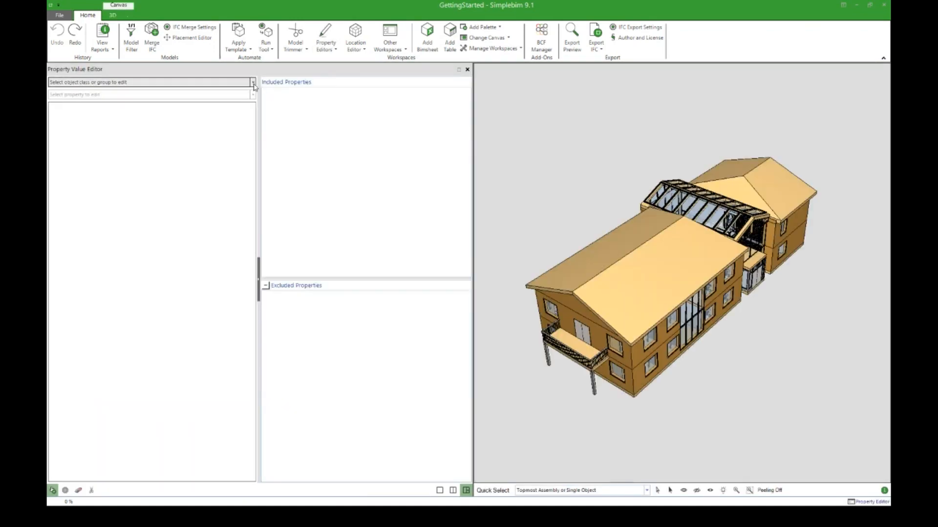
left_click(253, 82)
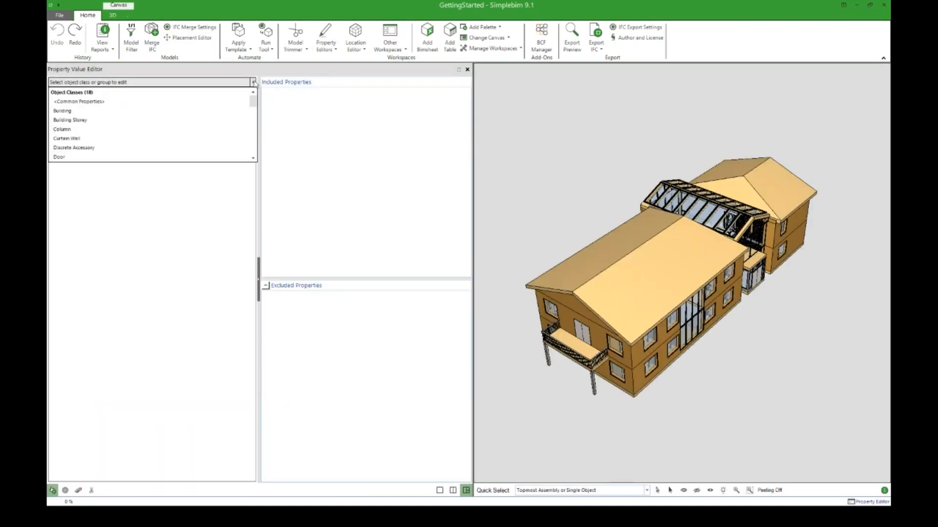
left_click_drag(253, 102, 253, 115)
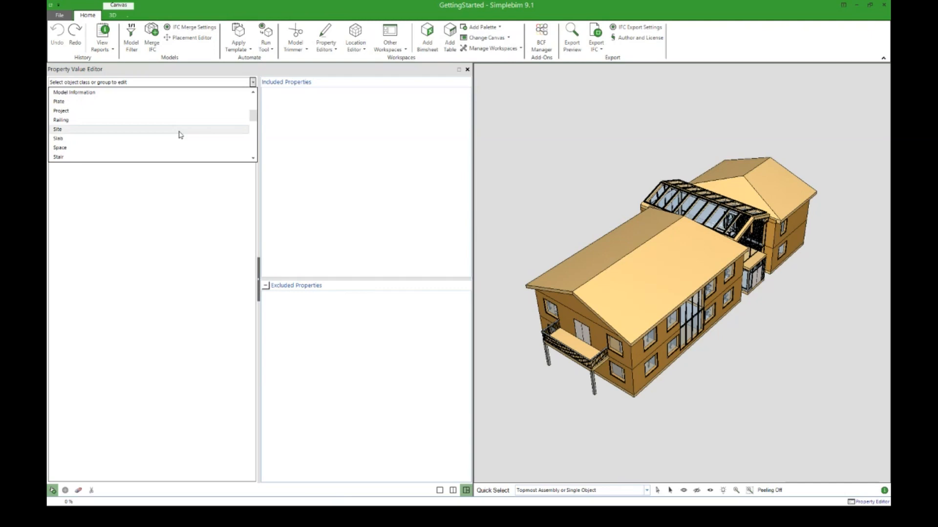
left_click(176, 139)
Choose the slabs' Name property for editing and pick the Roof value of Building Element Construction Type
left_click(252, 94)
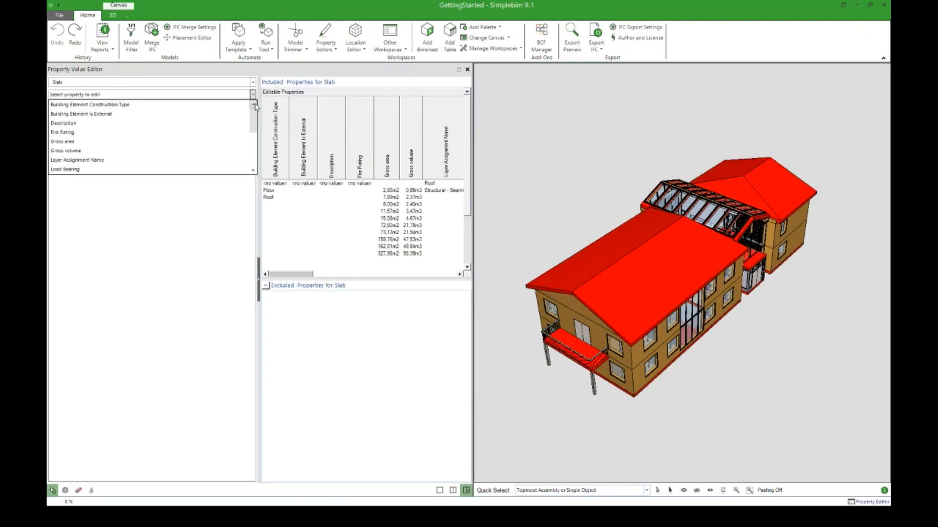
left_click_drag(255, 114, 253, 133)
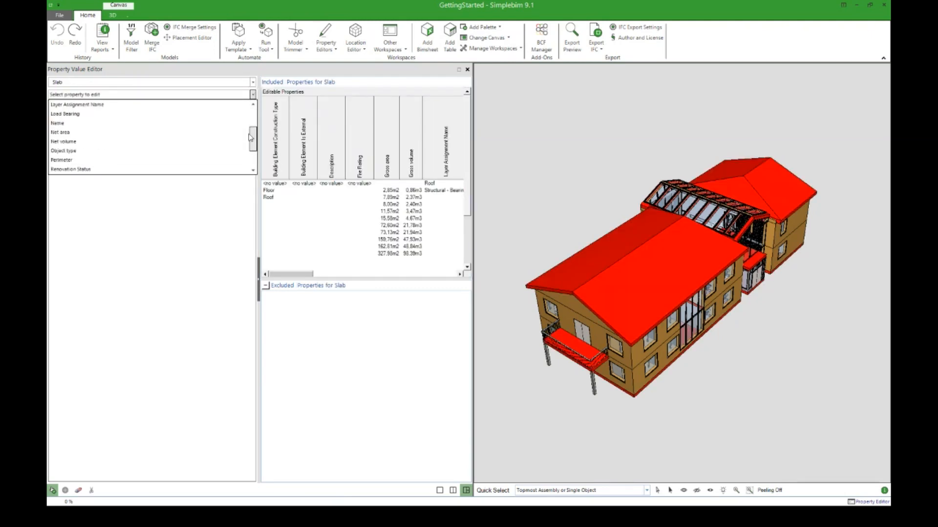
left_click(136, 129)
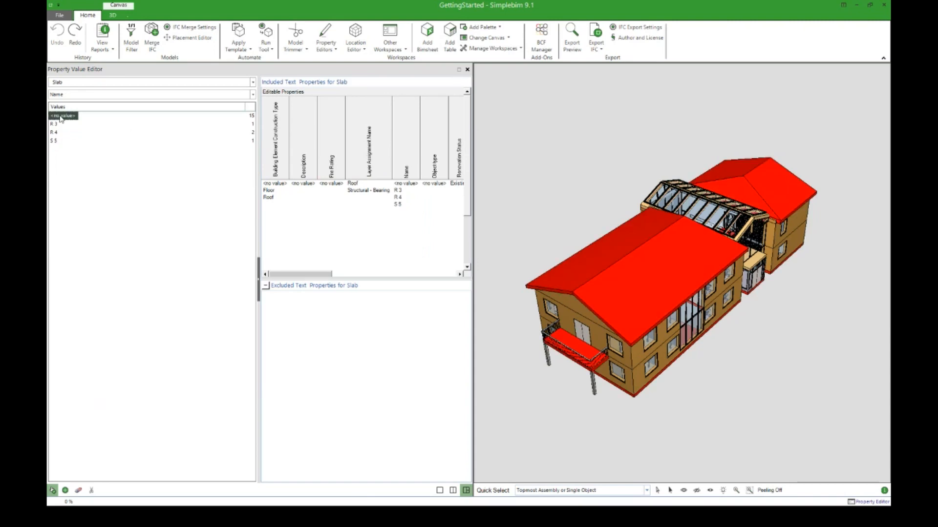
left_click(271, 198)
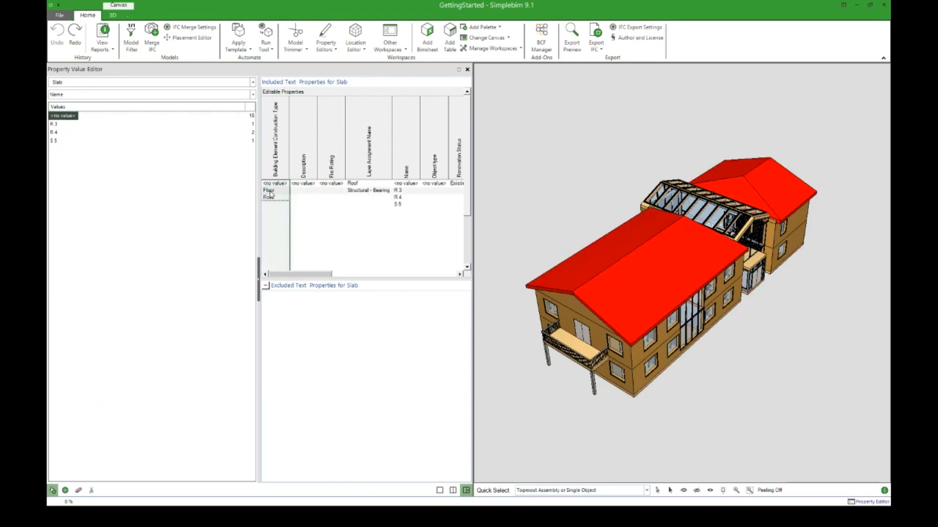
Select the slabs whose Building Element Construction Type is Floor and give them the new Name value Floor
left_click(270, 191)
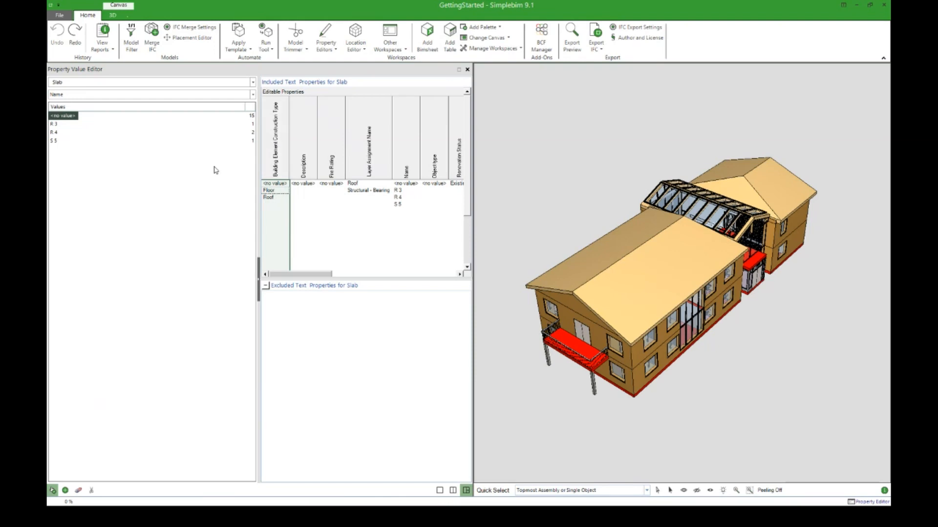
left_click(65, 490)
type("or")
key("Return")
left_click(57, 149)
left_click(56, 151)
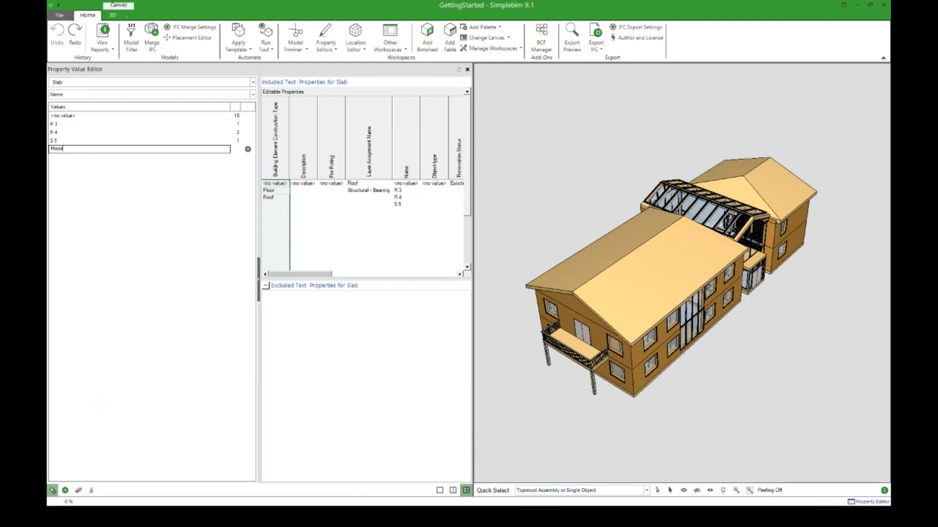
key("Return")
left_click_drag(81, 157, 117, 184)
double_click(59, 151)
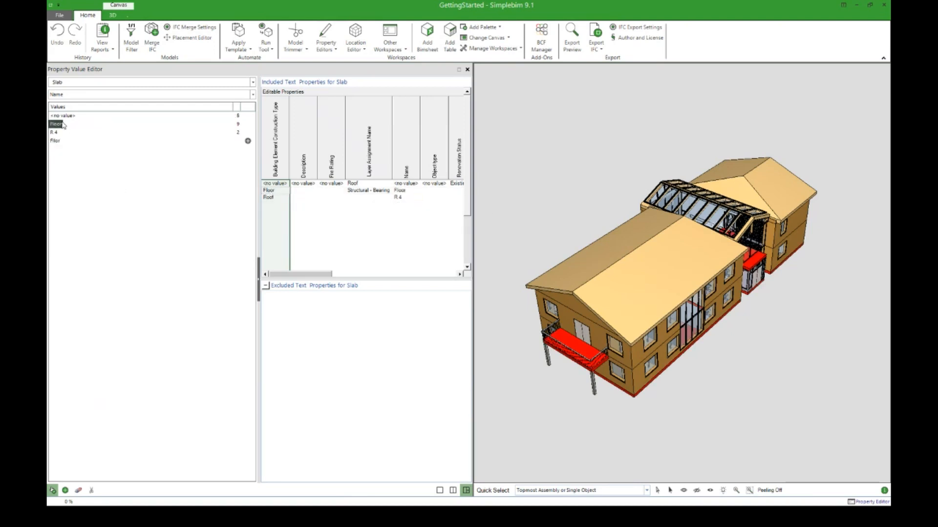
Select the slabs that still have no Name value and give them the new value Roof
left_click(68, 117)
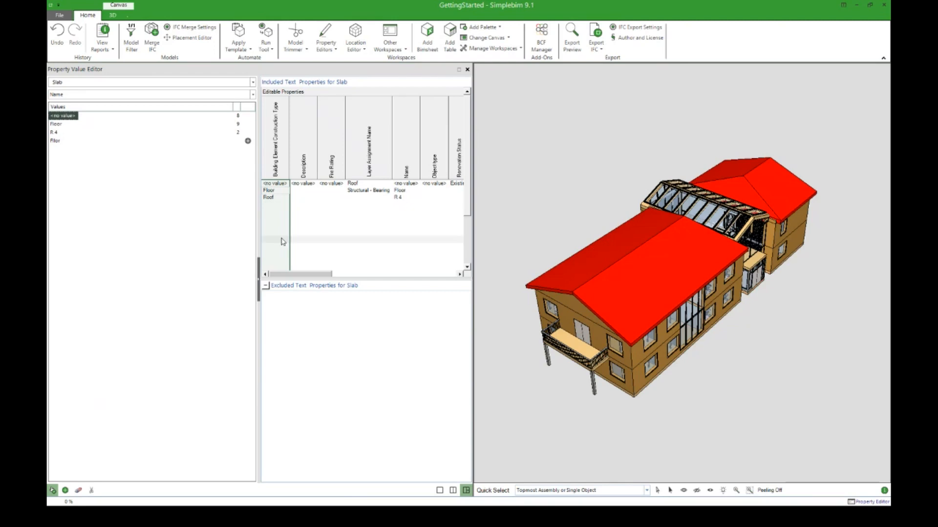
left_click(65, 490)
type("Roof")
key("Return")
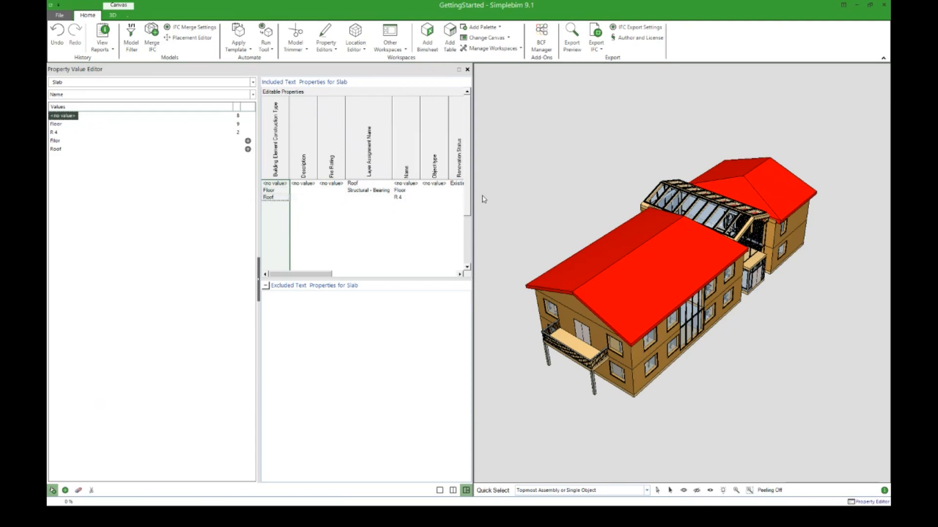
left_click(56, 149)
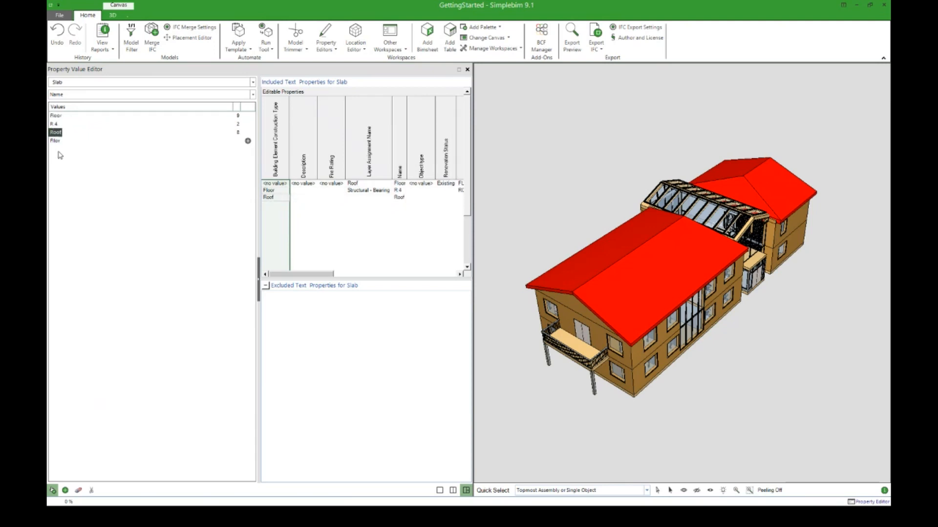
Check in 3D which slabs carry the Name values Floor, R 4 and Roof, ending on Floor
left_click(61, 116)
left_click(55, 124)
left_click(55, 133)
left_click(55, 124)
left_click(57, 117)
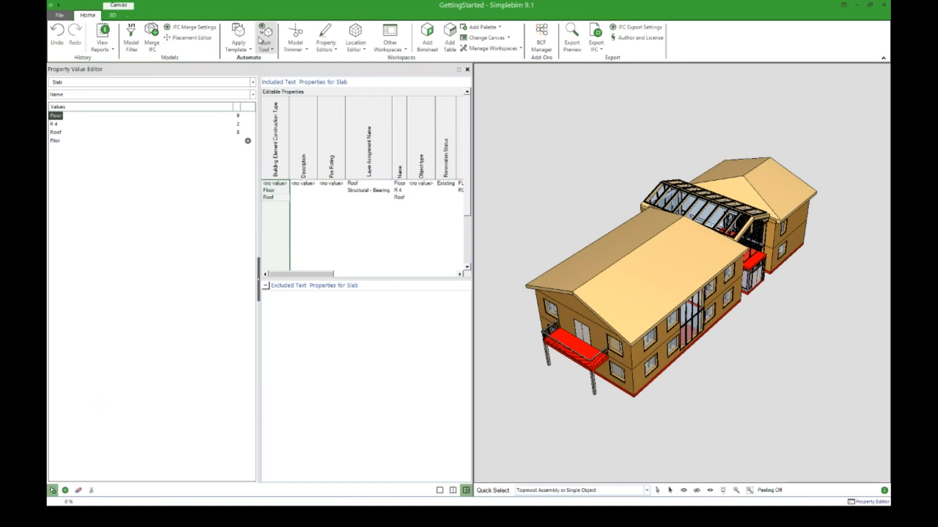
Switch to the Model Trimmer workspace and look over the whole building
left_click(295, 32)
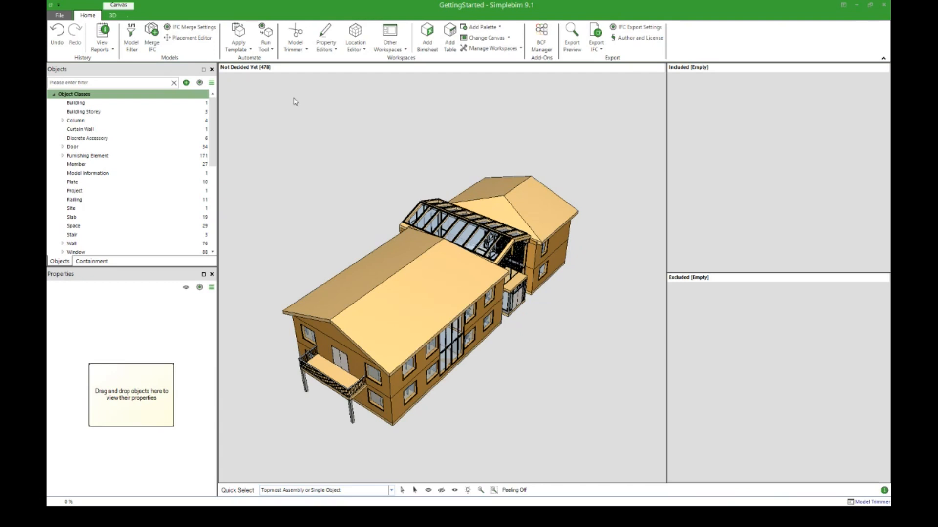
left_click_drag(375, 182, 399, 195)
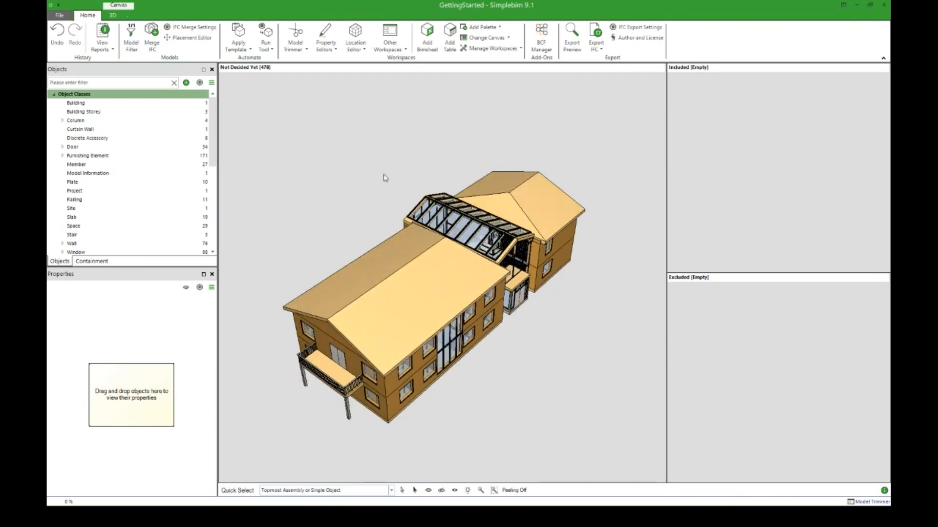
left_click_drag(367, 180, 385, 165)
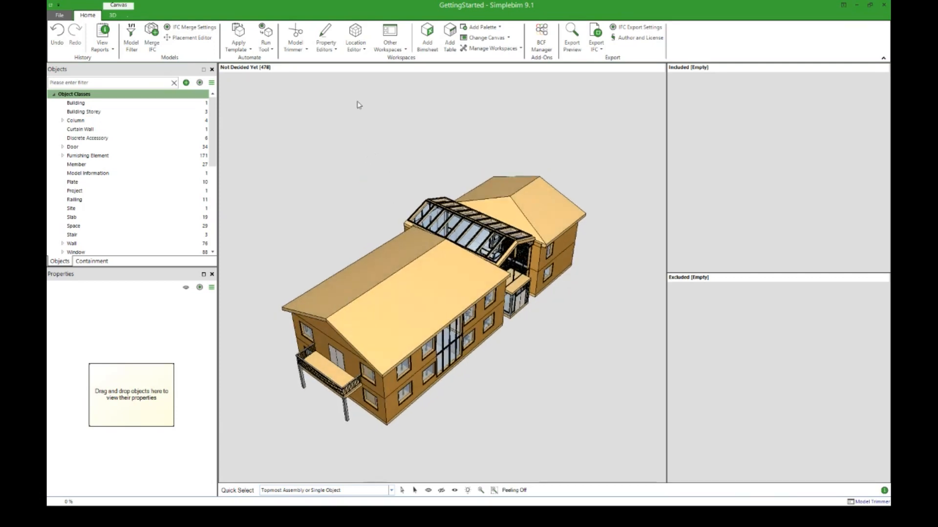
Open the Location Editor workspace and enable its location tools for the building model
left_click(357, 31)
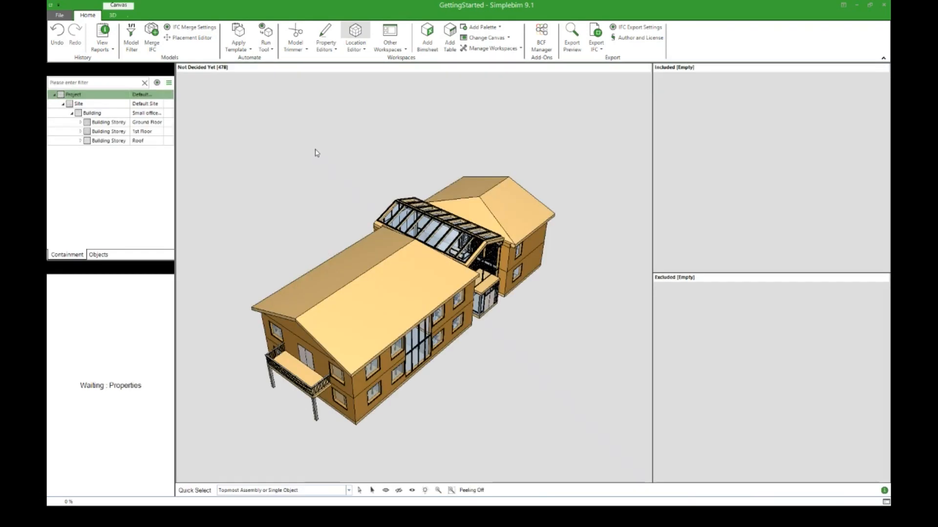
left_click(290, 204)
mouse_move(295, 185)
middle_mouse_down()
mouse_move(291, 209)
mouse_move(308, 176)
middle_mouse_up()
left_click(67, 39)
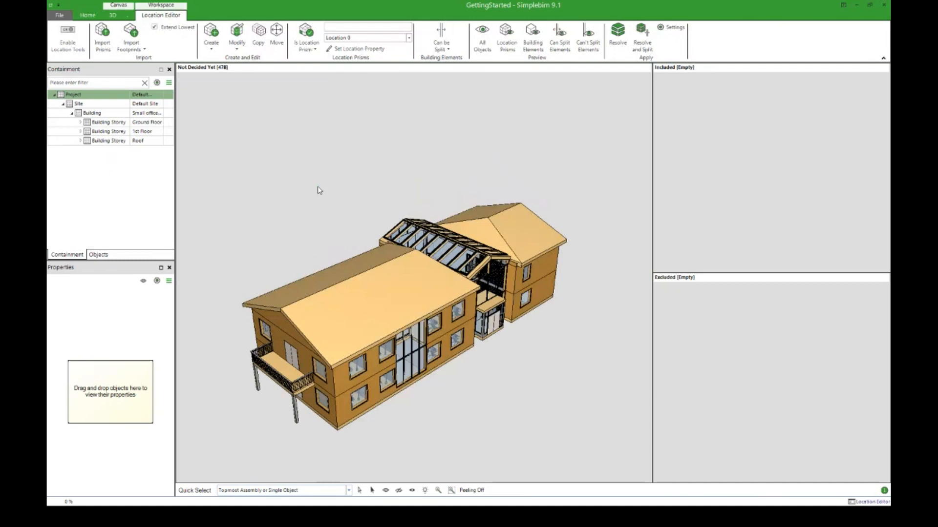
scroll(349, 210, "down", 2)
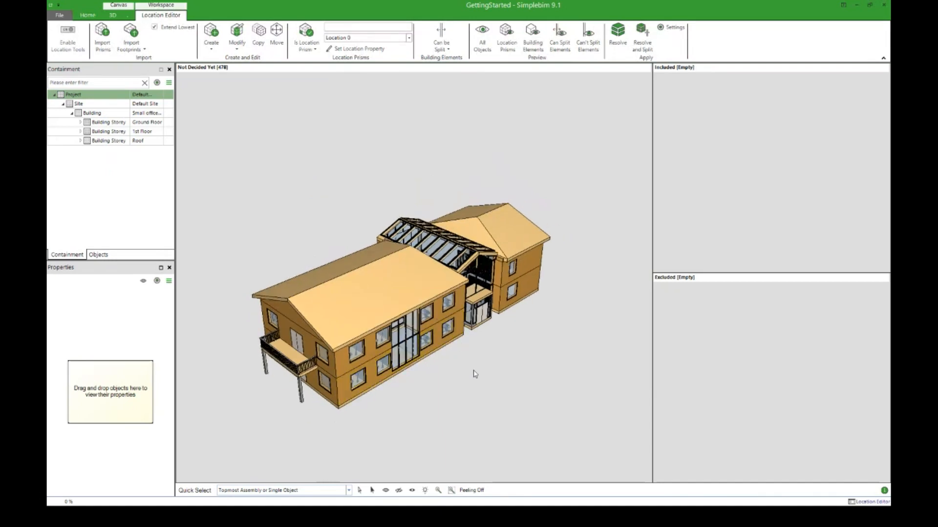
mouse_move(474, 371)
middle_mouse_down()
mouse_move(478, 352)
mouse_move(496, 347)
middle_mouse_up()
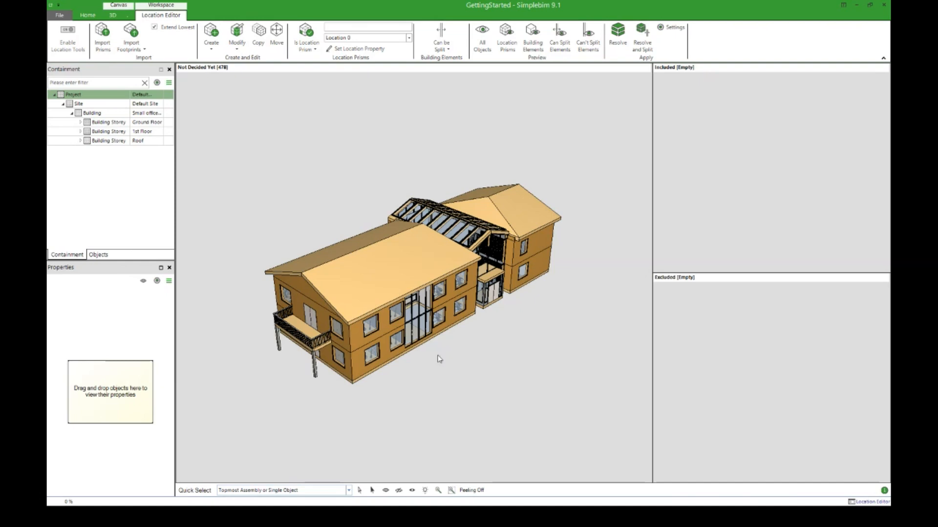
middle_click_drag(485, 353, 483, 359)
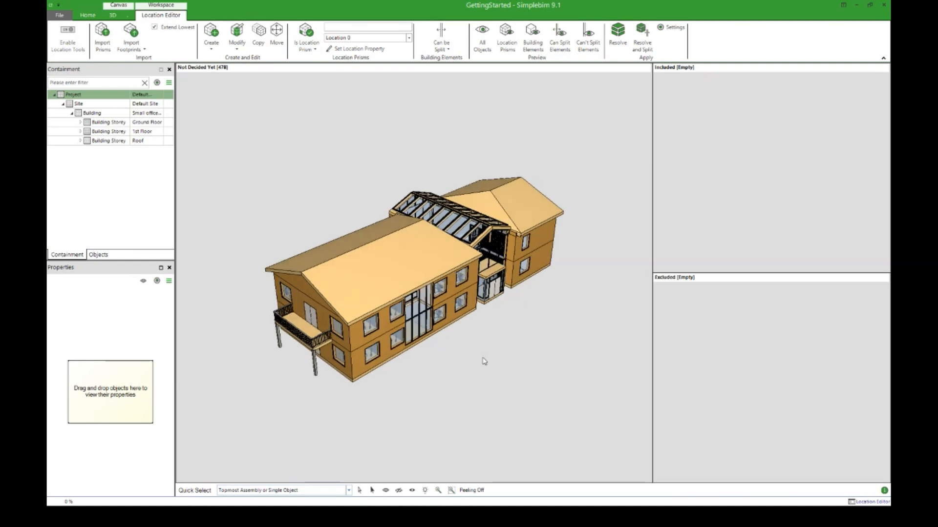
Import the location prisms from GettingStarted-LocationPrisms.ifc and view them around the building
left_click(102, 35)
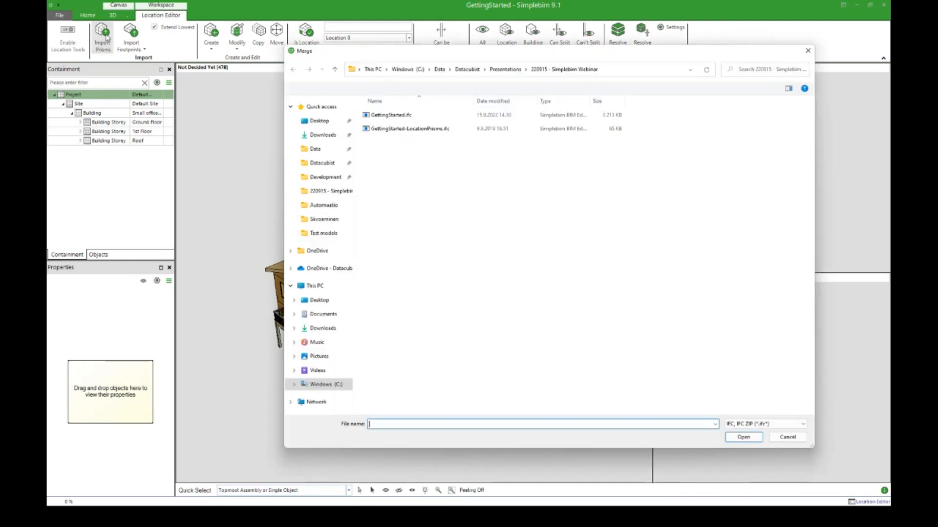
double_click(411, 129)
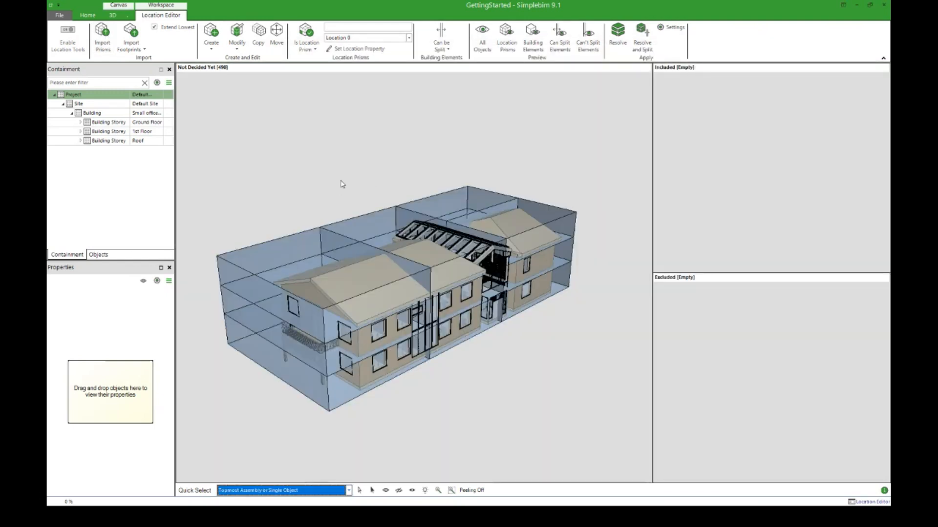
mouse_move(342, 184)
middle_mouse_down()
mouse_move(331, 211)
mouse_move(340, 197)
middle_mouse_up()
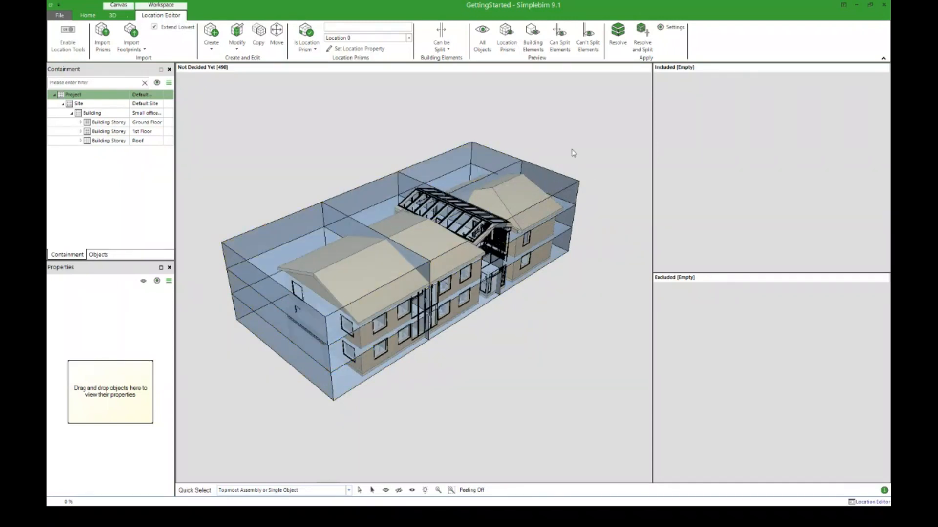
left_click_drag(576, 145, 565, 142)
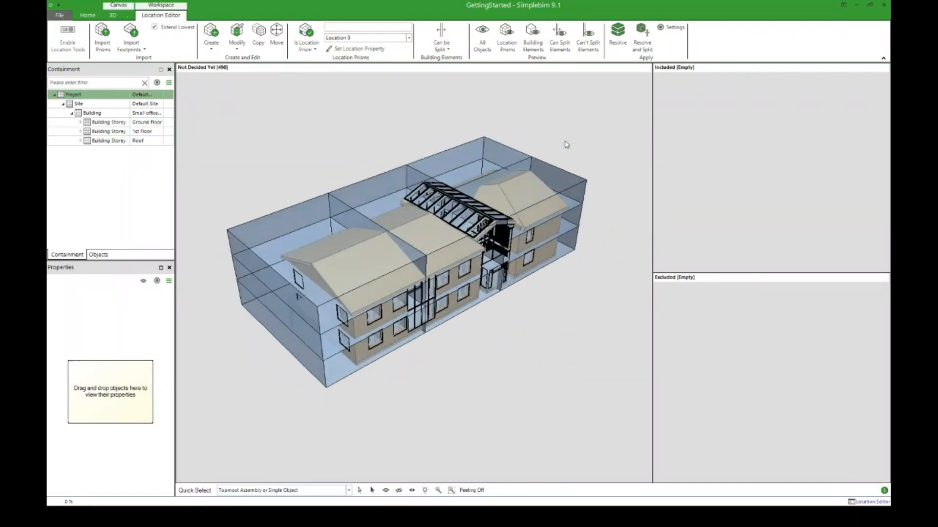
Resolve locations and split the building elements in the Not Decided Yet bucket, using the Basic splitting logic
left_click(643, 38)
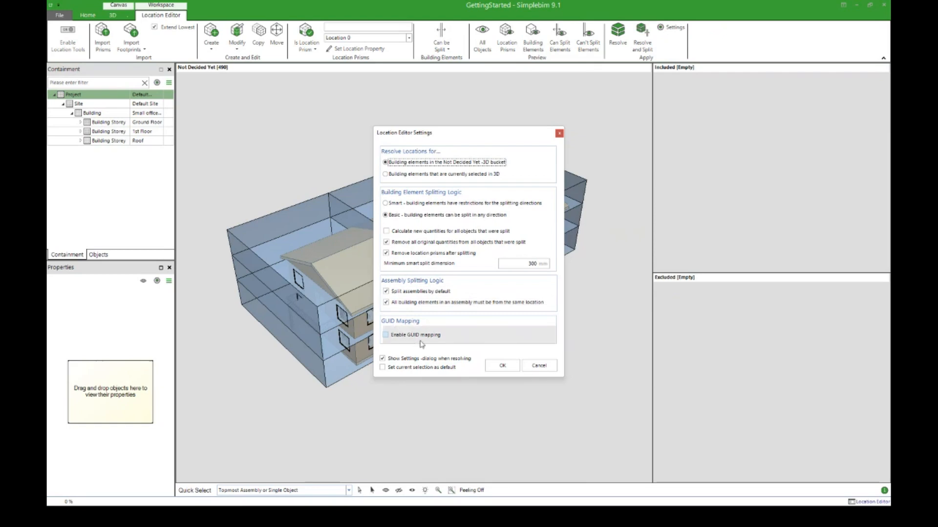
mouse_move(423, 342)
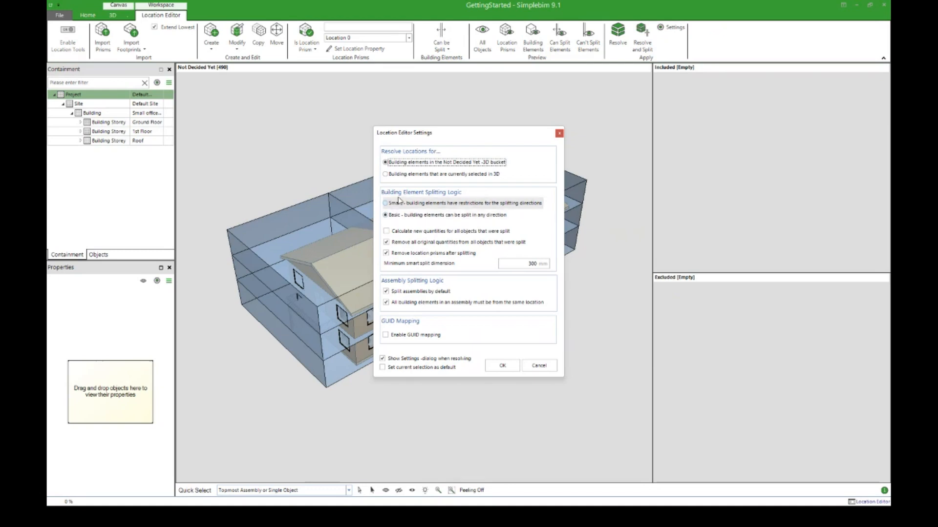
left_click(509, 368)
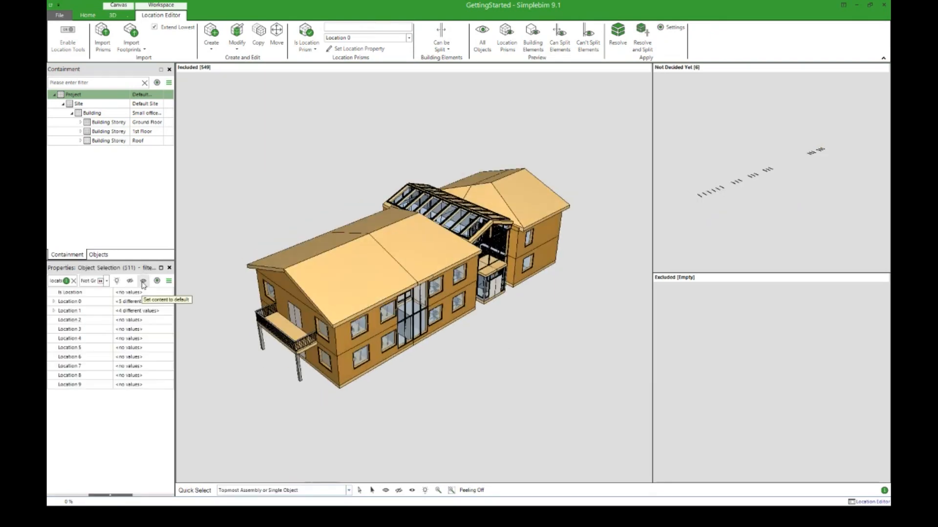
List the Location 0 values and view the split building parts A, C and D in 3D, ending on part A
left_click(54, 303)
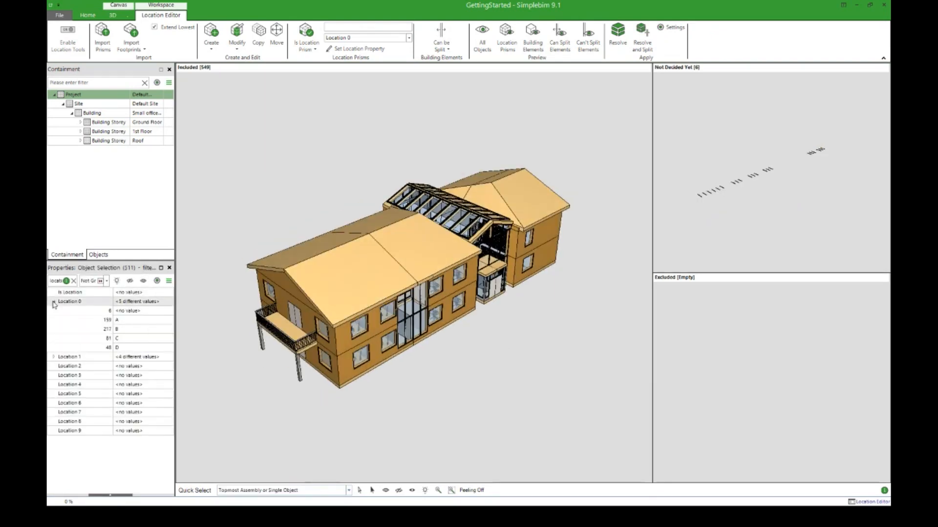
left_click(130, 322)
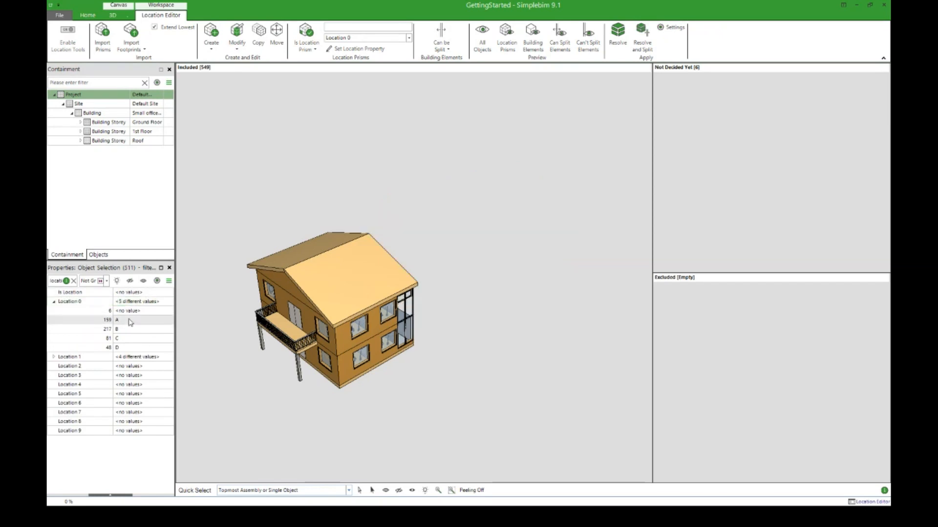
left_click(130, 321)
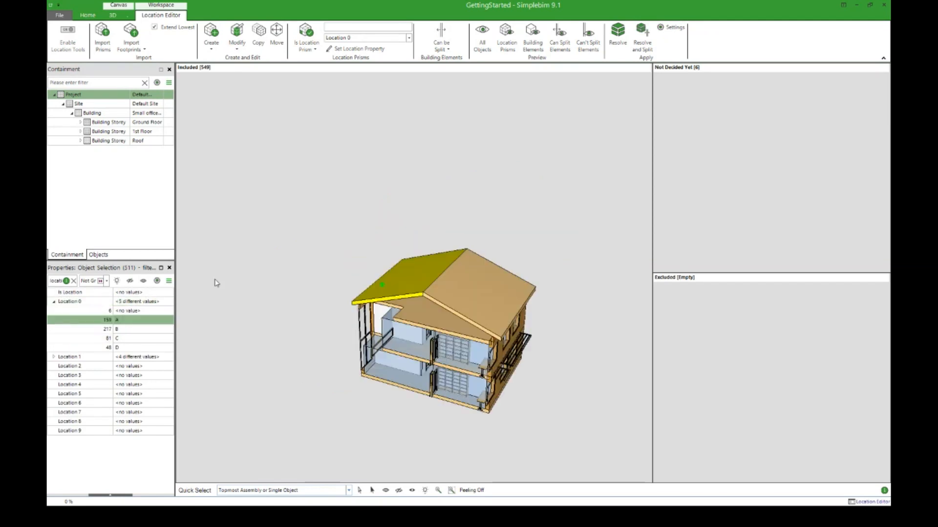
middle_click_drag(241, 279, 494, 274)
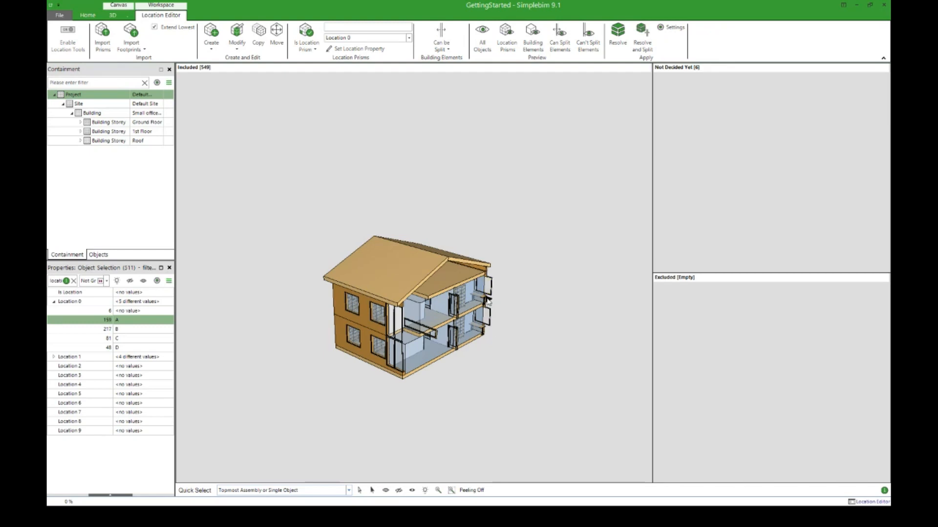
middle_click_drag(243, 234, 254, 233)
left_click(112, 338)
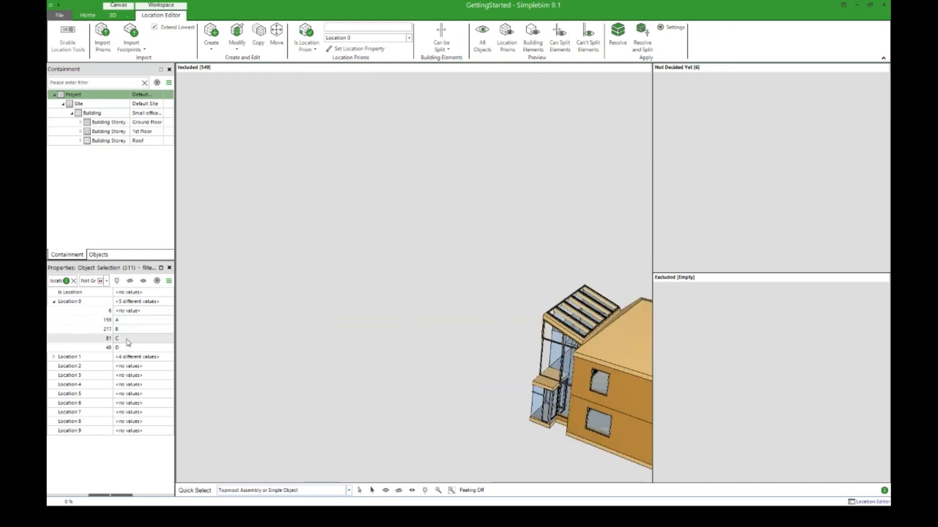
left_click(129, 347)
left_click(128, 321)
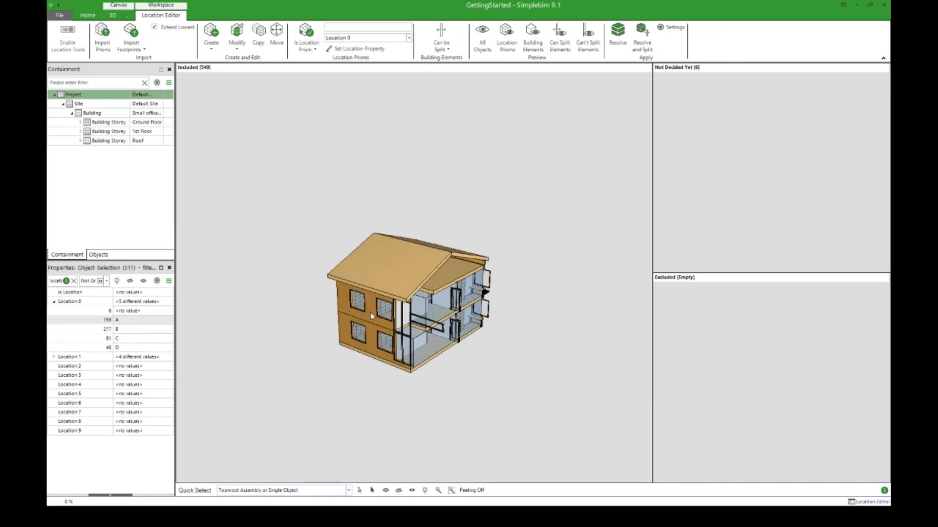
middle_click_drag(415, 274, 388, 289)
Show all objects again and examine the split lines on the whole building from several sides
right_click(537, 395)
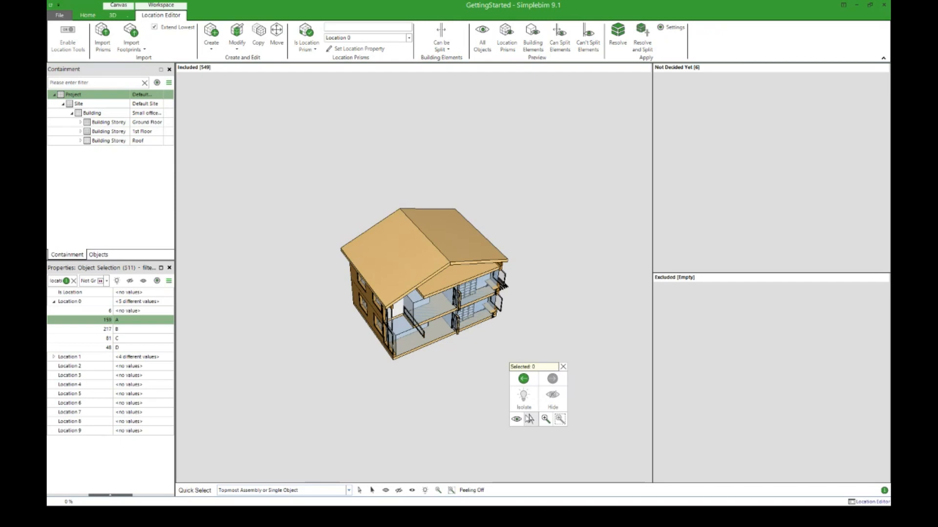
left_click(518, 420)
scroll(485, 369, "down", 3)
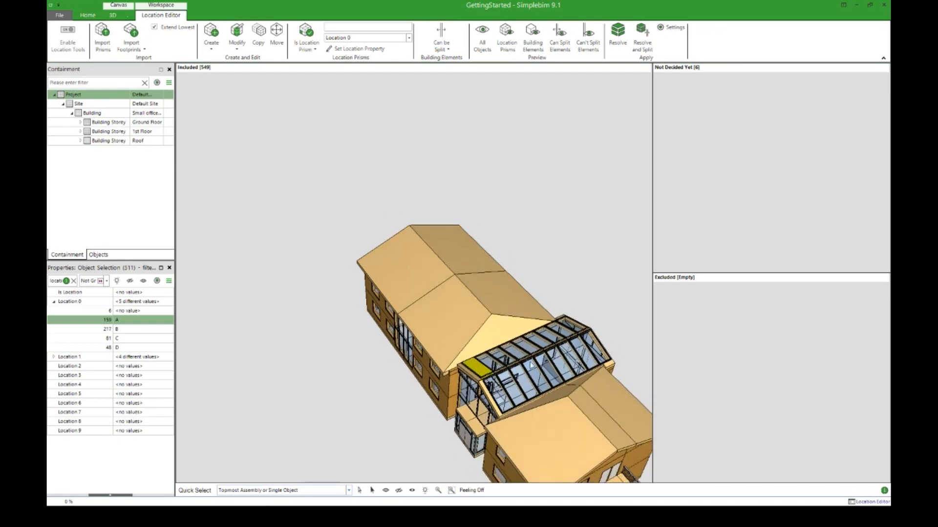
middle_click_drag(536, 380, 455, 313)
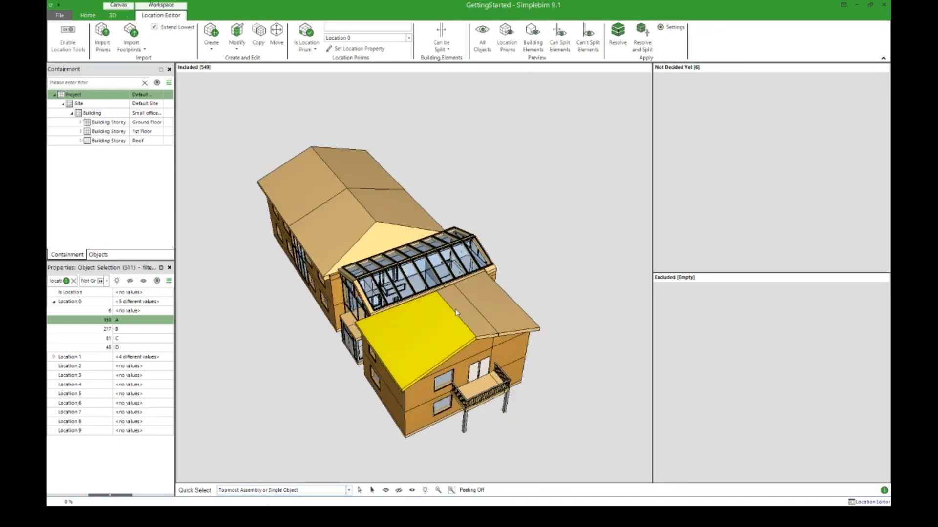
left_click_drag(456, 313, 366, 312)
middle_click_drag(481, 343, 377, 251)
mouse_move(494, 268)
left_mouse_down()
mouse_move(465, 289)
mouse_move(524, 352)
mouse_move(503, 336)
mouse_move(505, 346)
left_mouse_up()
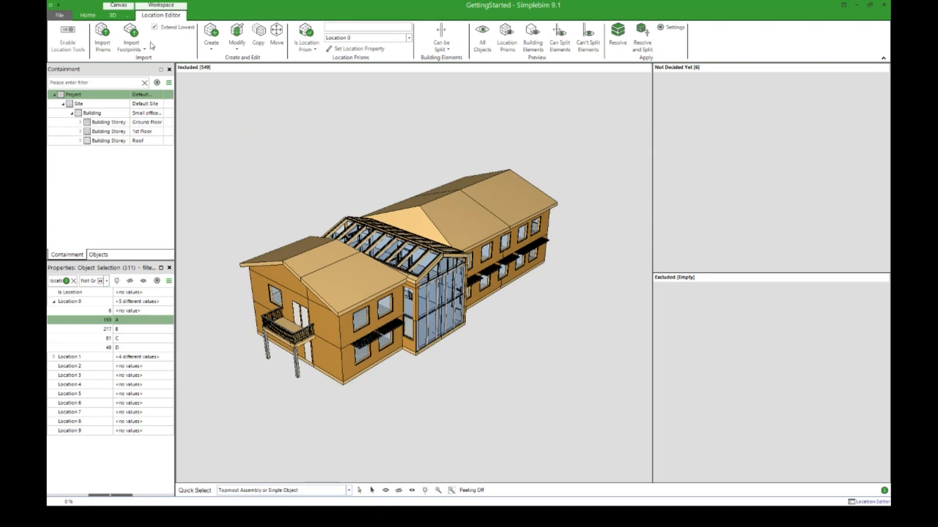
Return to the Model Trimmer workspace, and switch to the Sample-Template.xlsx workbook in Excel
left_click(88, 15)
left_click(295, 33)
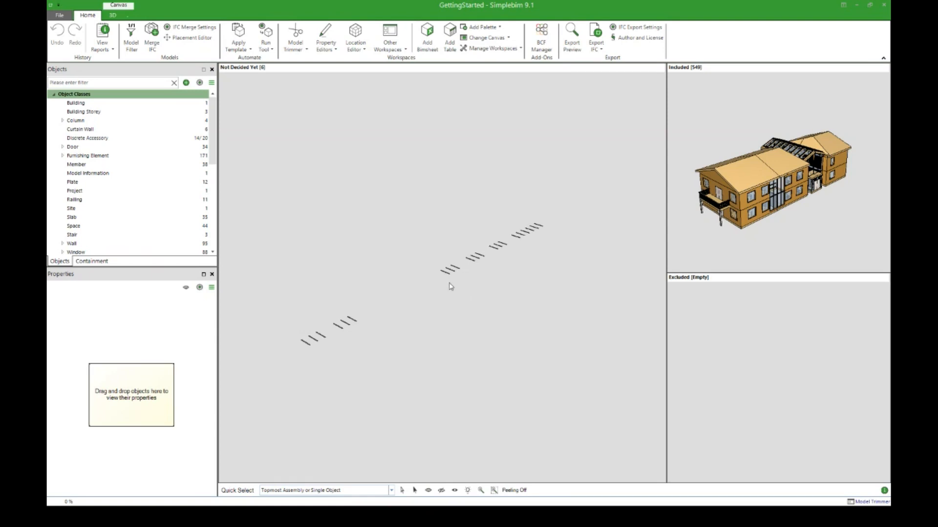
key("alt+Tab")
key("alt+Tab")
key("alt+Tab")
key("alt+Tab")
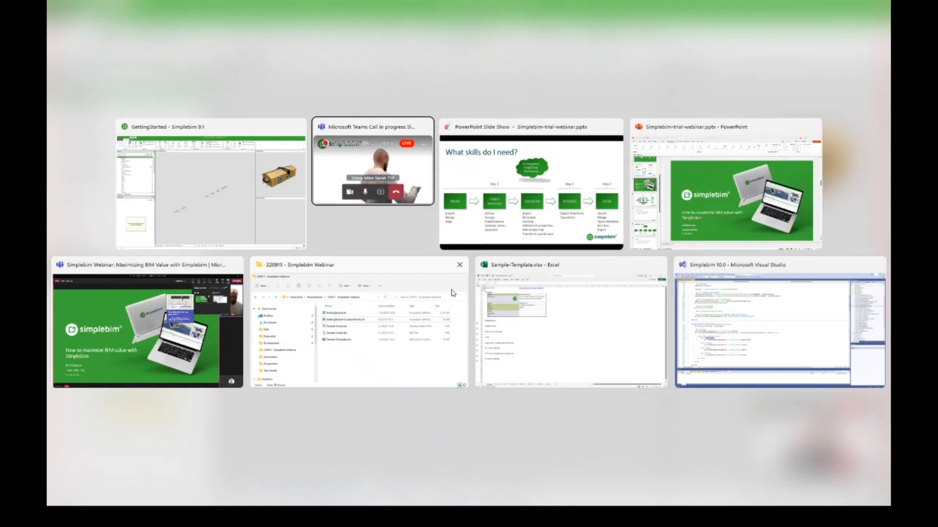
key("alt+Tab")
key("alt+Tab")
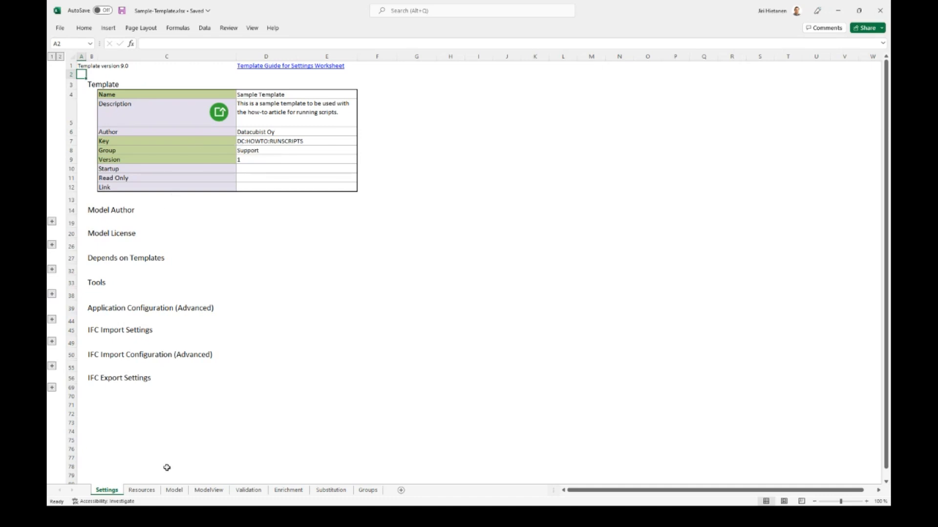
Review the Resources worksheet, and the Add Property and Copy Property Values tables on the Model worksheet
left_click(142, 491)
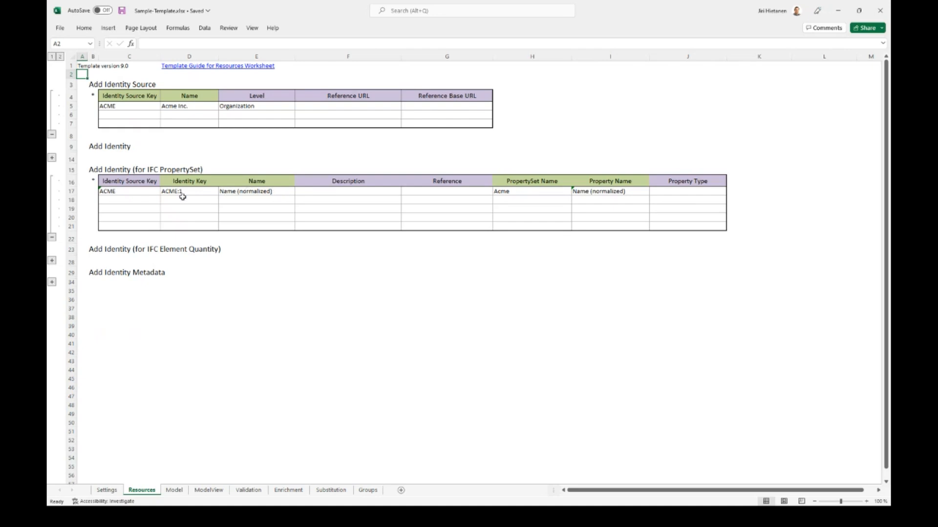
left_click(176, 491)
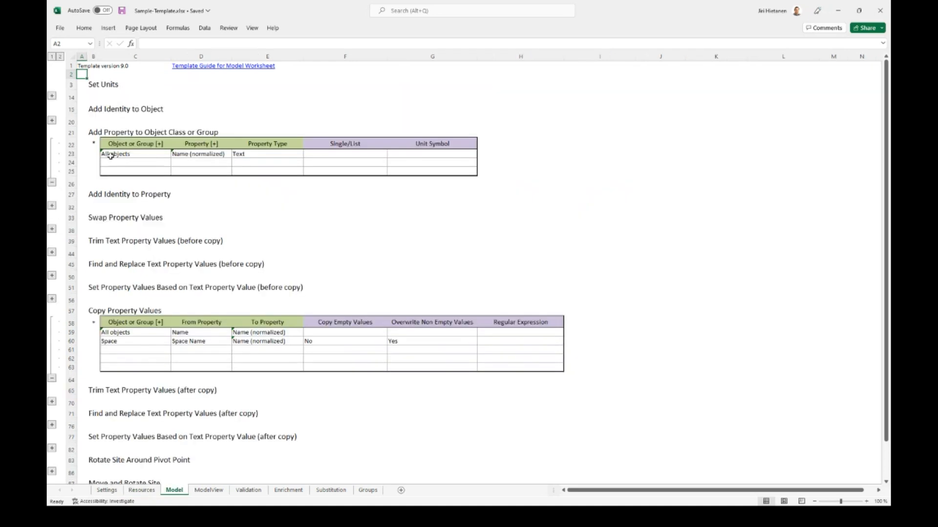
left_click(111, 154)
left_click(201, 154)
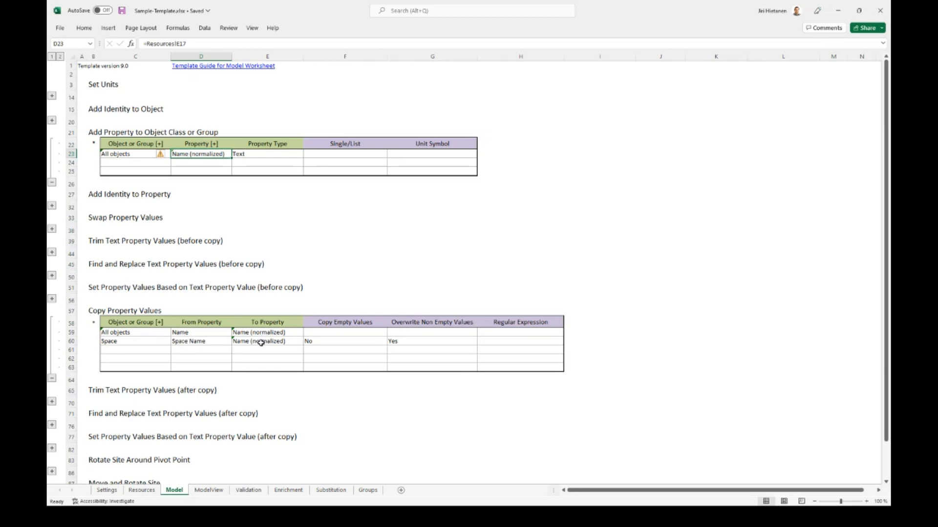
Switch to Simplebim and apply Sample-Template.xlsx from the 220915 - Simplebim Webinar folder to the GettingStarted model
left_click(838, 10)
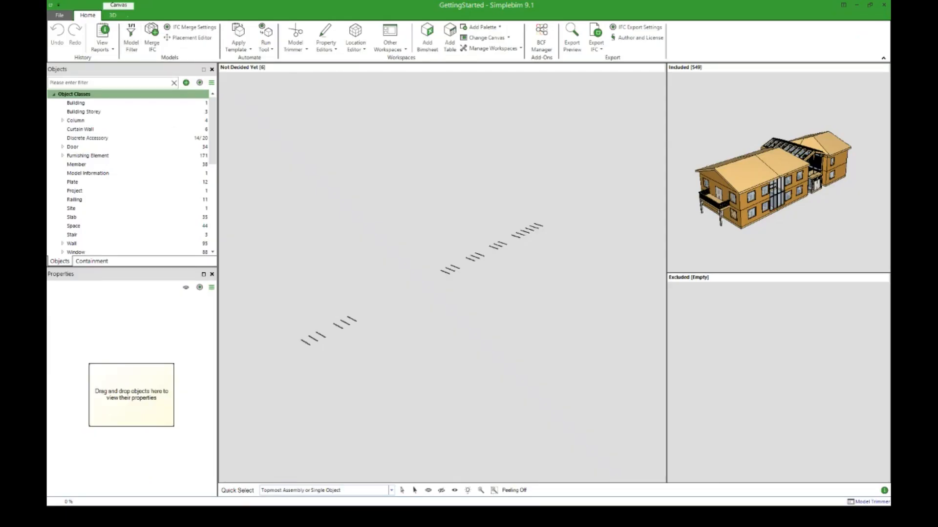
key("alt+Tab")
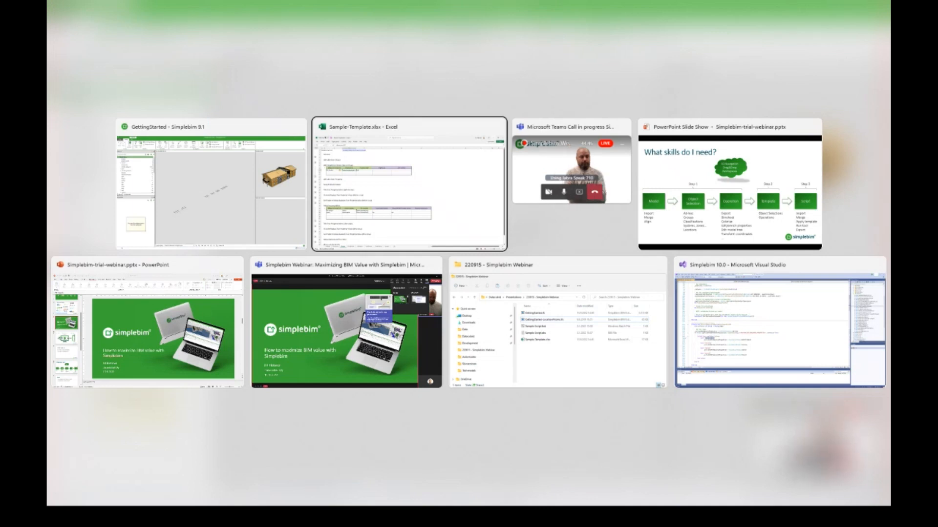
key("alt+Tab")
key("alt+Tab")
key("alt+Tab")
key("alt+Tab")
key("alt+Tab")
left_click_drag(542, 46, 779, 83)
left_click_drag(659, 208, 351, 212)
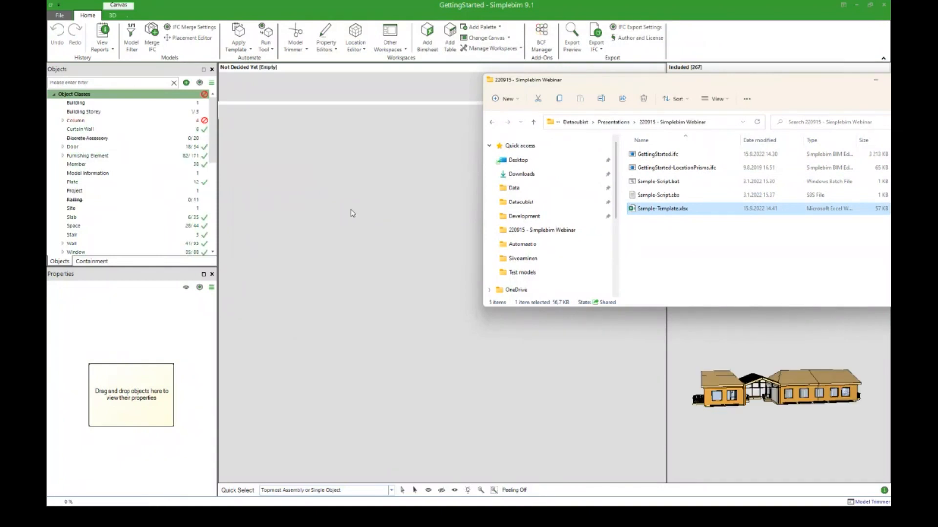
left_click_drag(837, 87, 702, 86)
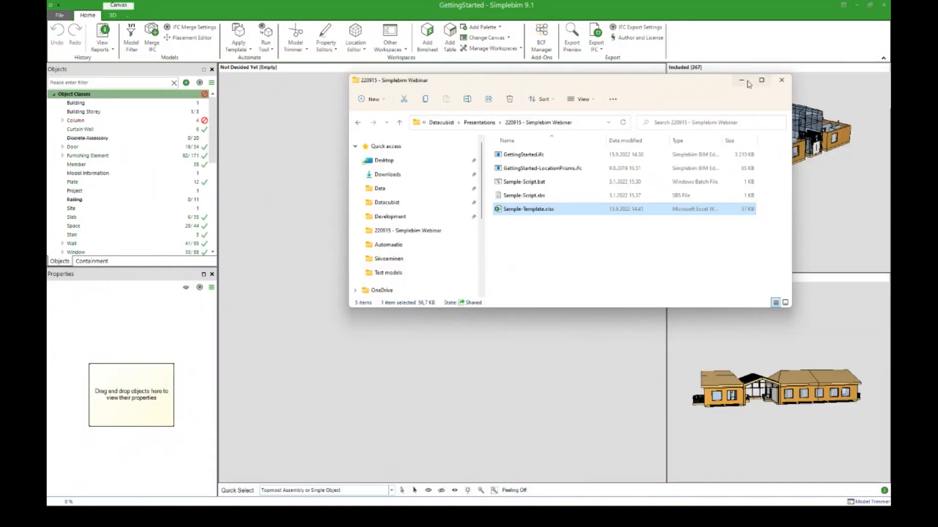
left_click(779, 81)
Show the properties of the visible objects, filter them by "name", and look through all Name (normalized) values
left_click(188, 288)
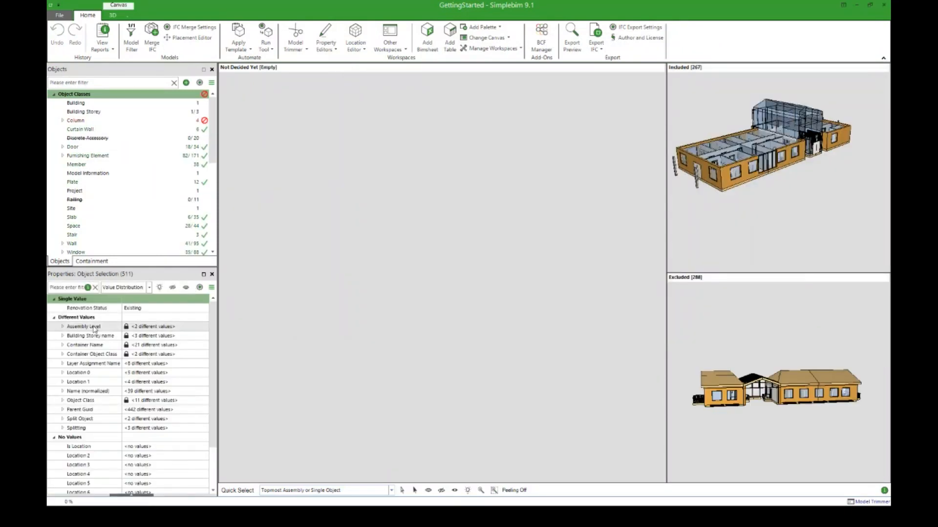
left_click(66, 287)
type("name")
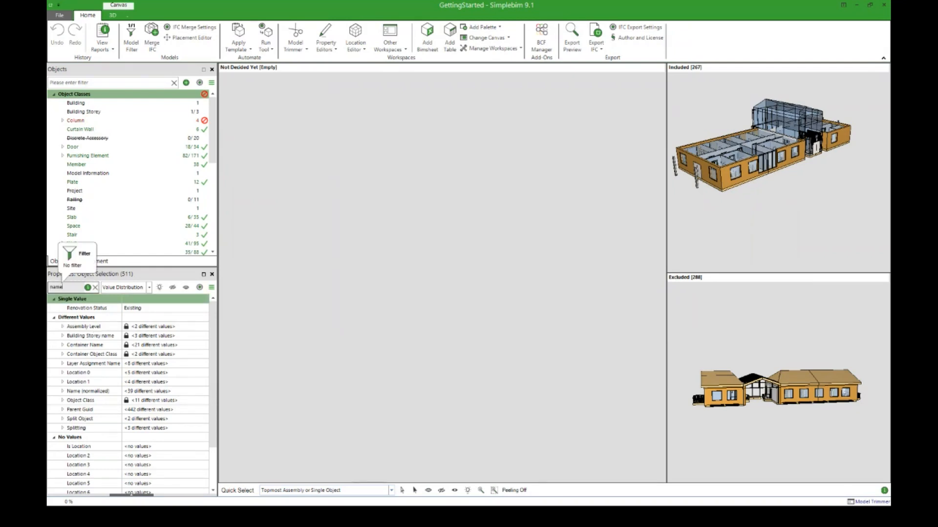
left_click(62, 336)
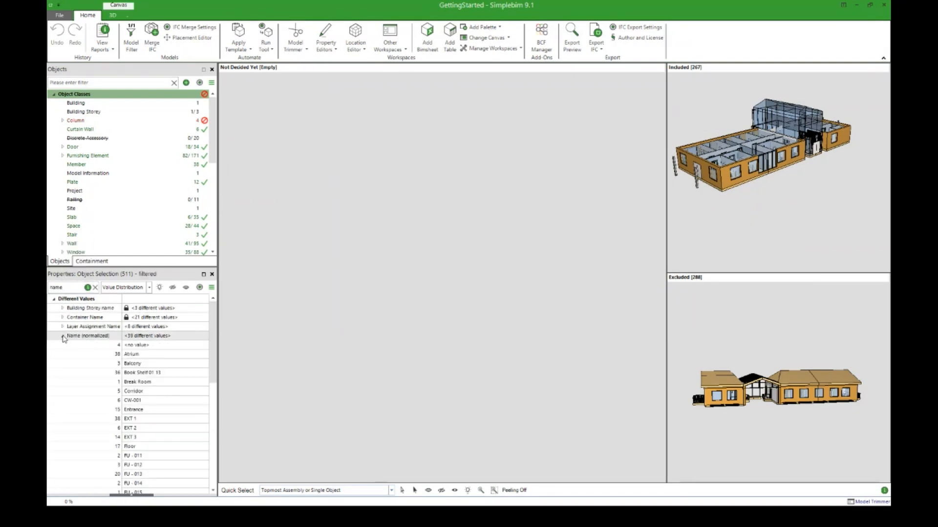
left_click(190, 337)
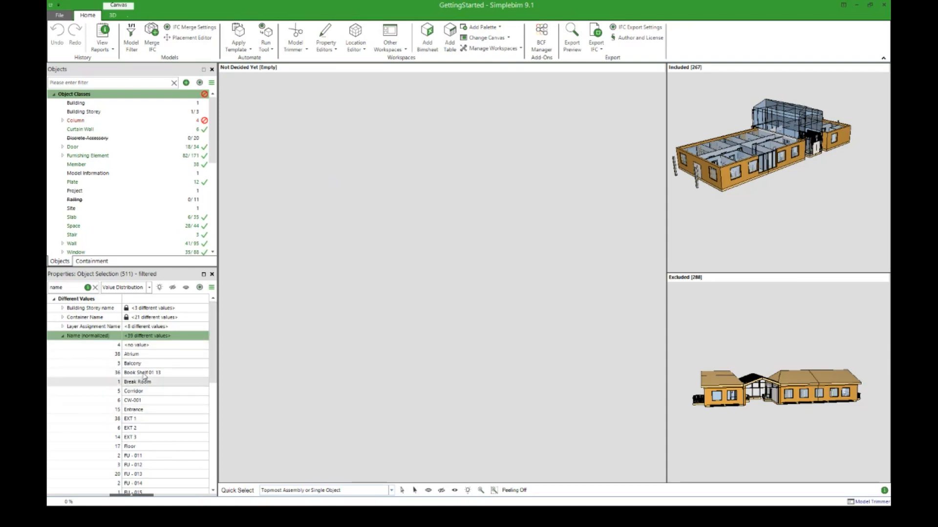
left_click_drag(214, 358, 214, 444)
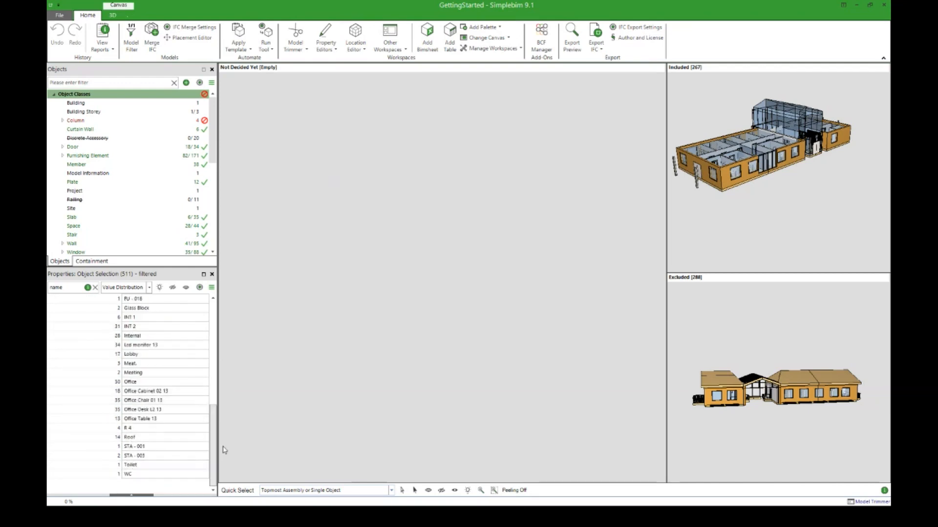
left_click_drag(214, 450, 212, 344)
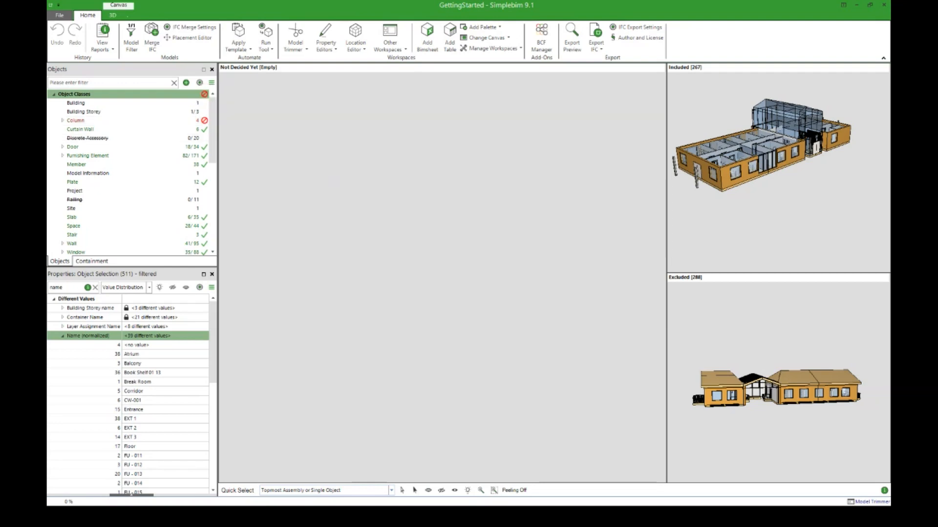
Switch to the Sample-Template.xlsx workbook in Excel and review the Required Properties rule on the Validation worksheet
key("alt+Tab")
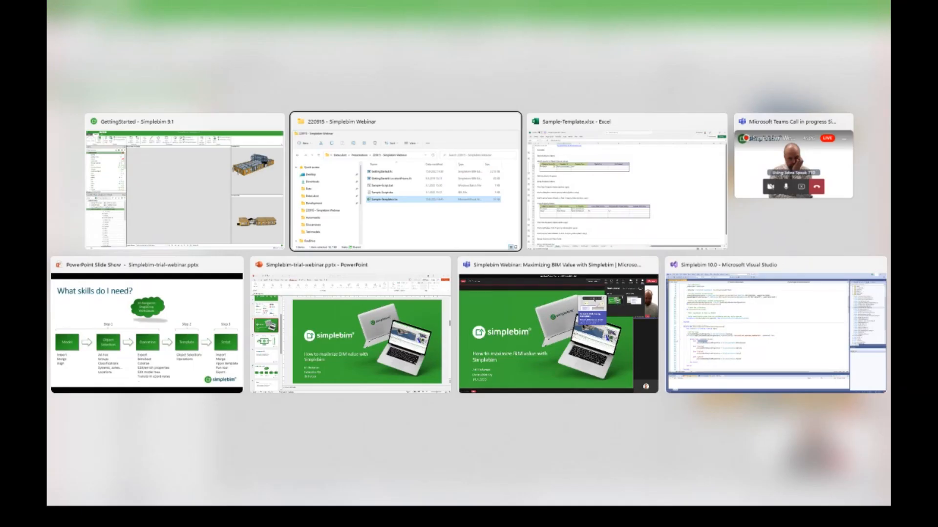
key("alt+Tab")
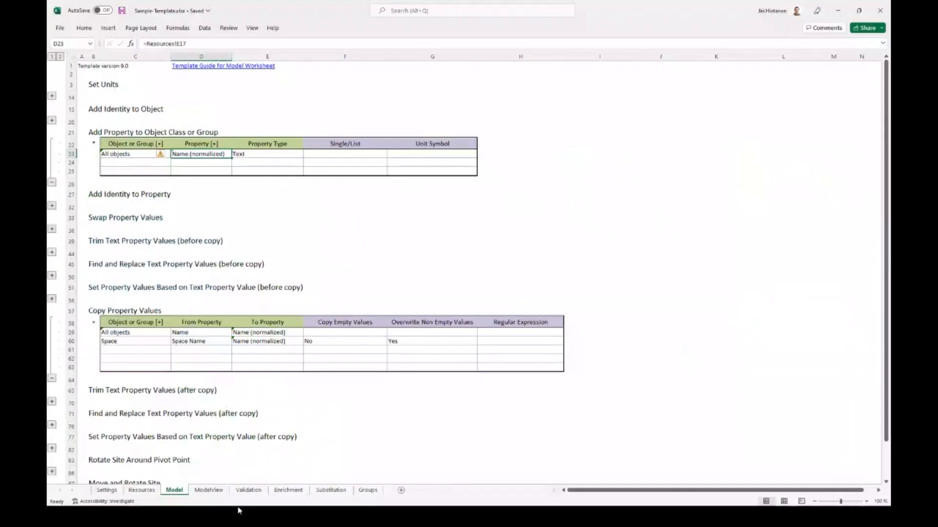
left_click(248, 490)
left_click(121, 138)
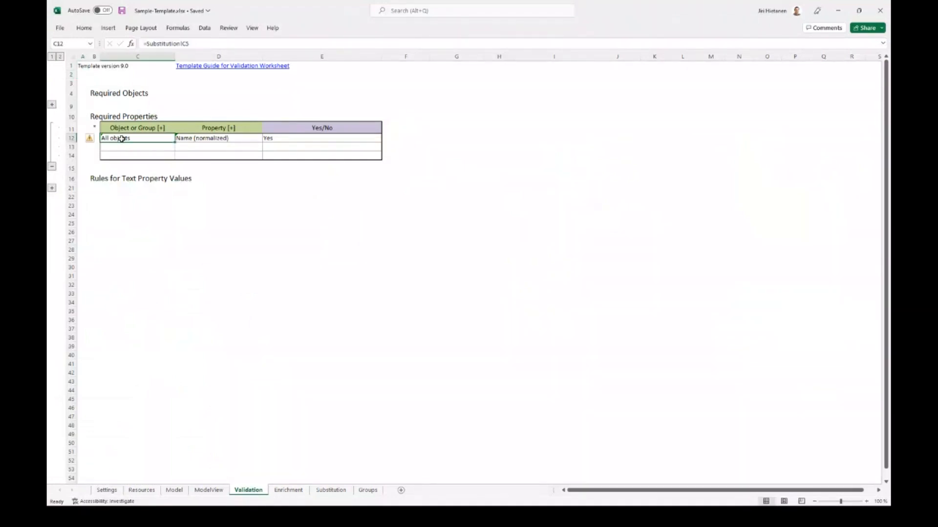
left_click(210, 139)
left_click(274, 136)
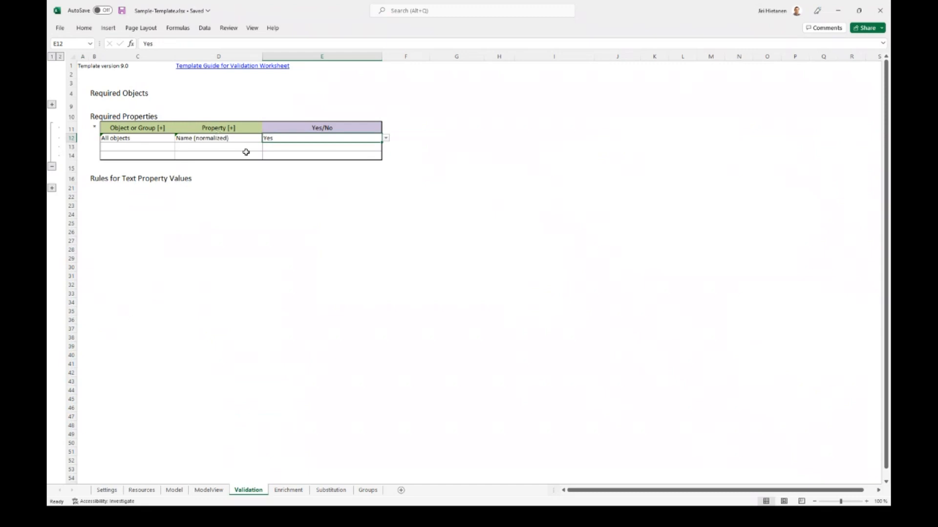
Switch to Simplebim to check the Column class's validation mark, and minimize the model and workbook windows
key("alt+Tab")
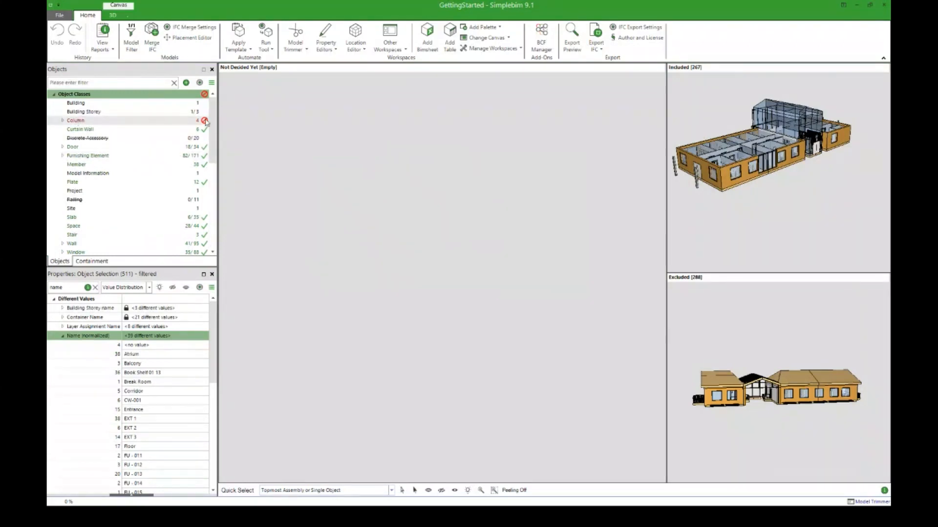
mouse_move(205, 122)
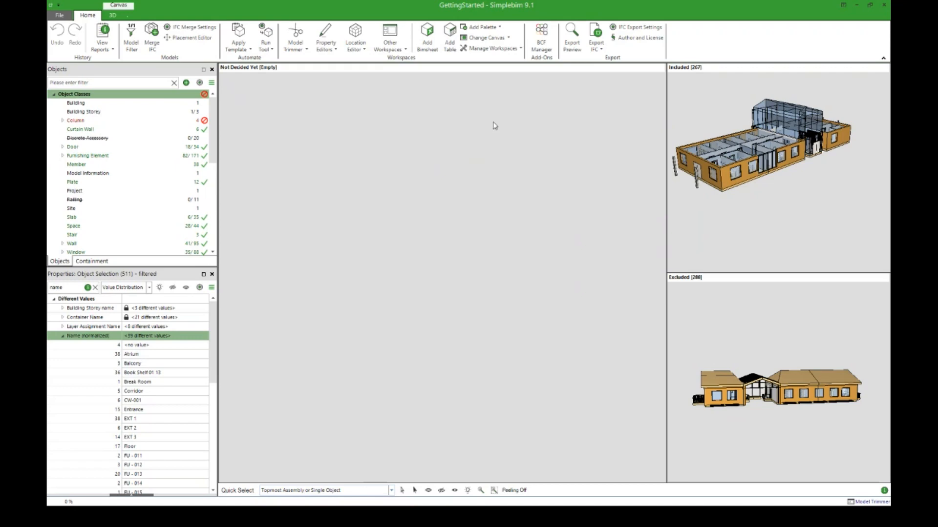
left_click(855, 6)
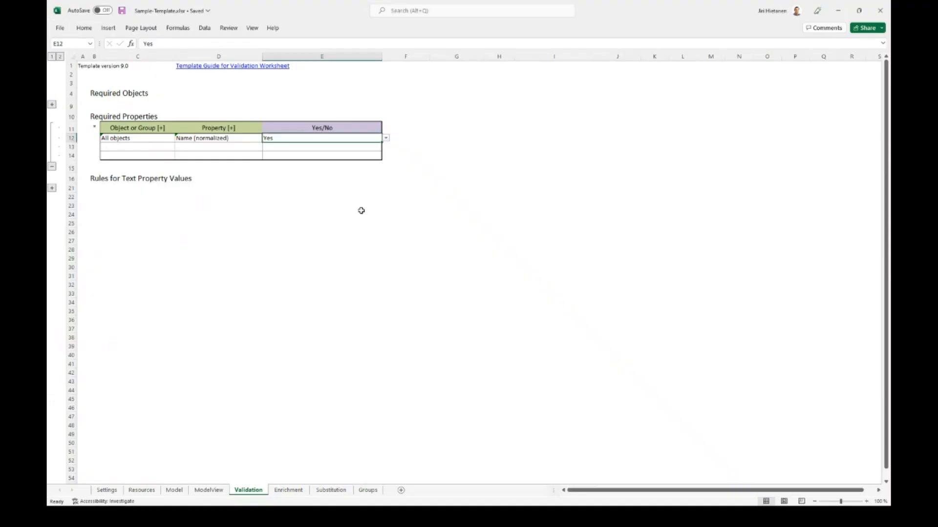
left_click(836, 10)
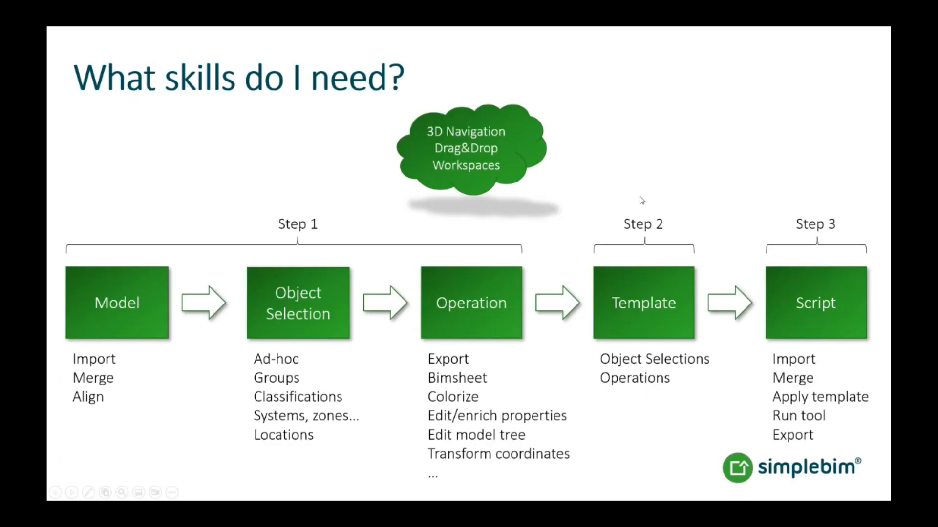
Switch to the 220915 - Simplebim Webinar folder in File Explorer and open Sample-Script.sbs in Notepad
key("alt+Tab")
key("alt+Tab")
key("alt+Tab")
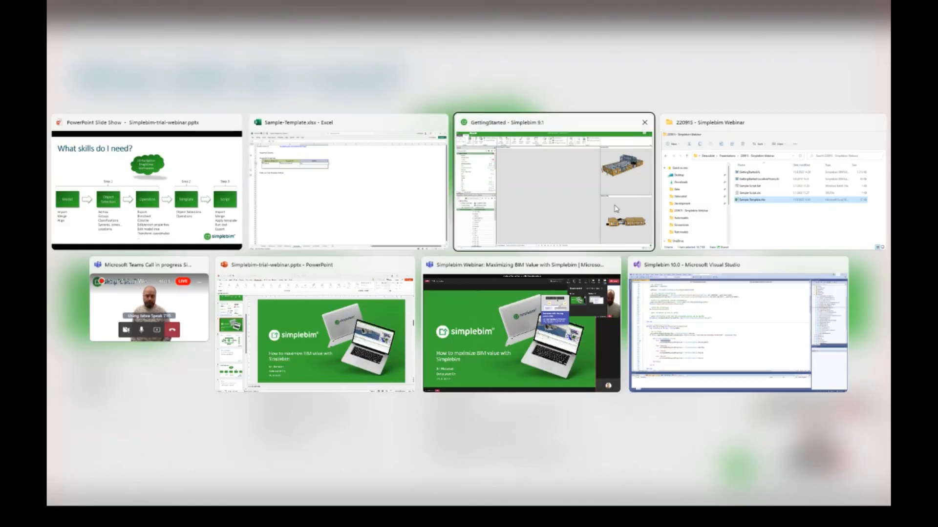
left_click_drag(540, 86, 425, 84)
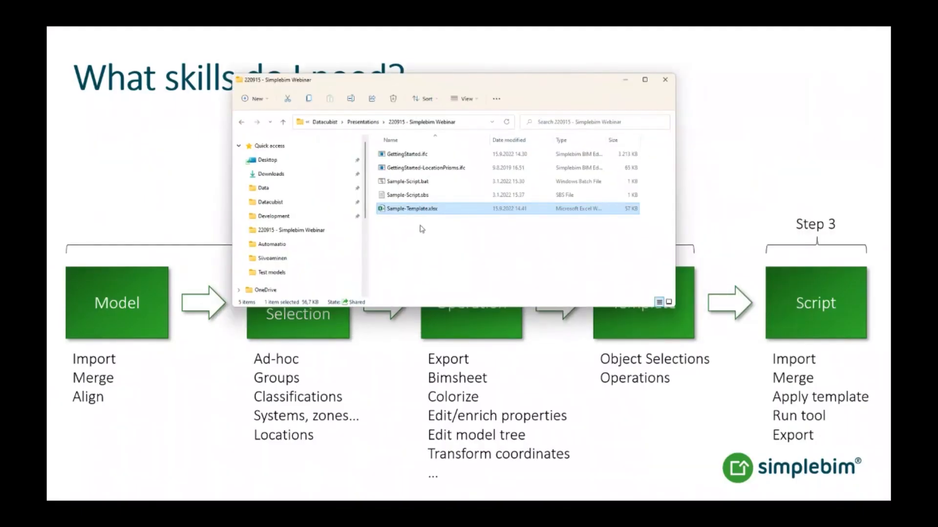
left_click(408, 197)
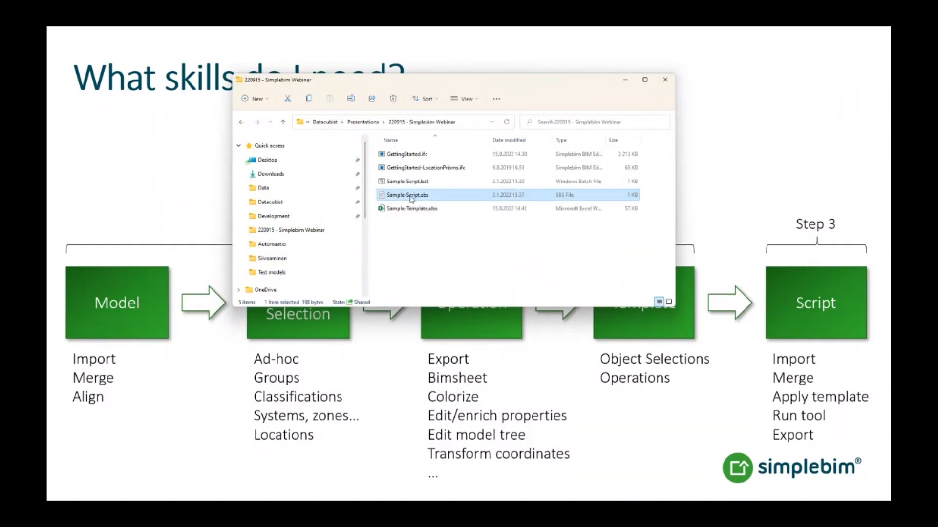
double_click(410, 199)
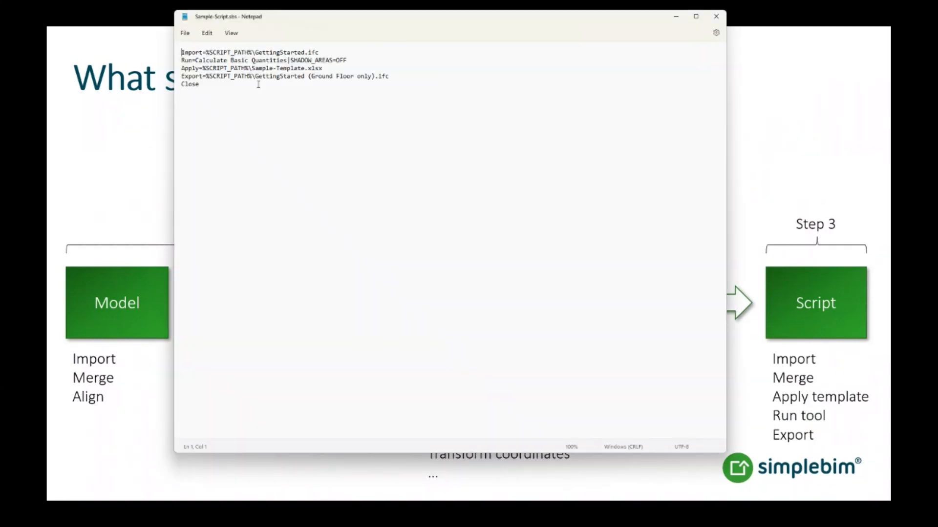
Examine the script's Import, Run, Apply and Export lines, including the exported file's name, and close the script
left_click_drag(181, 52, 321, 47)
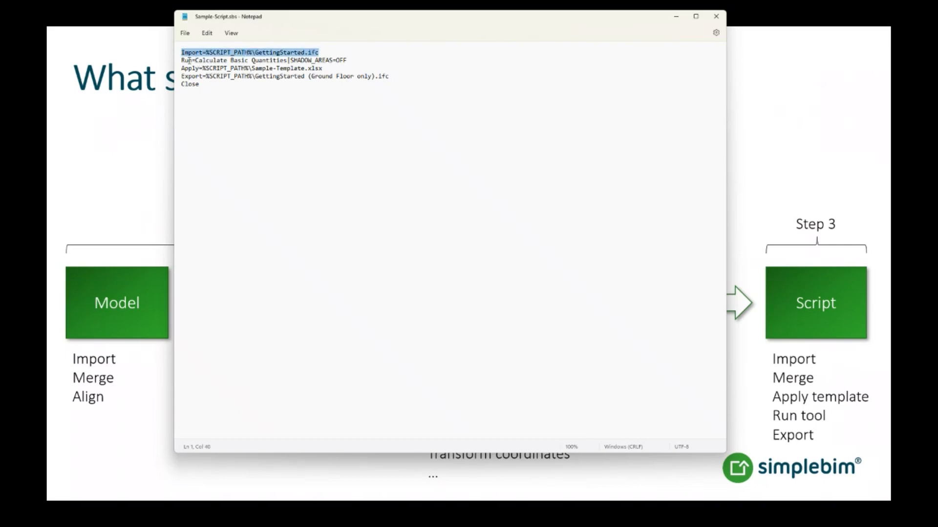
left_click_drag(194, 60, 352, 59)
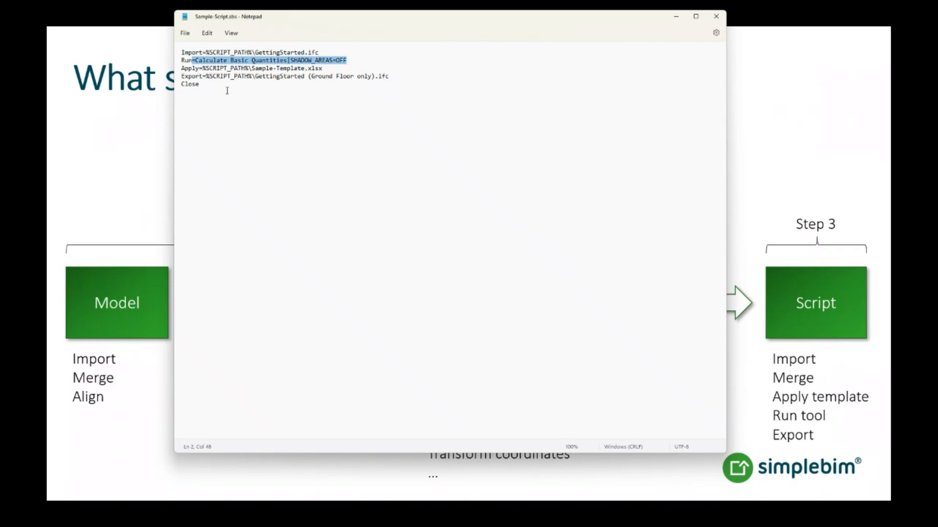
left_click_drag(252, 68, 323, 68)
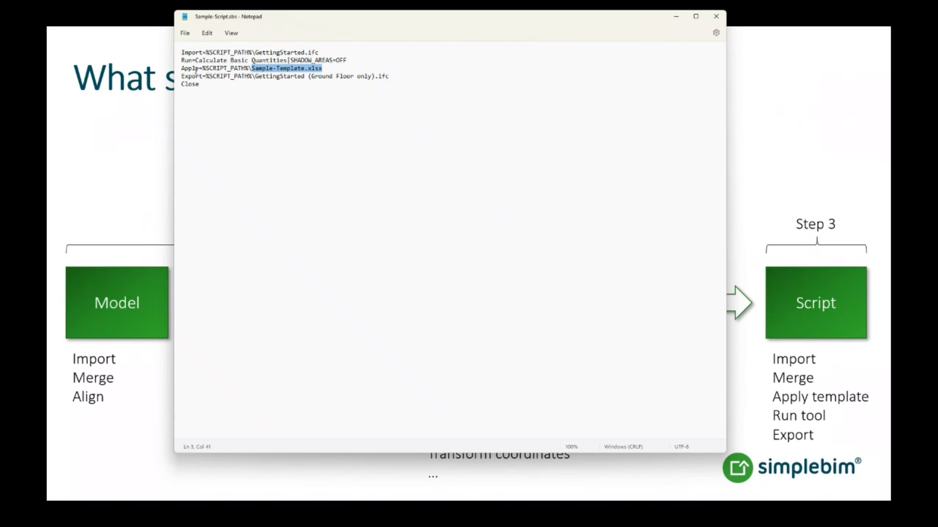
left_click_drag(182, 75, 321, 72)
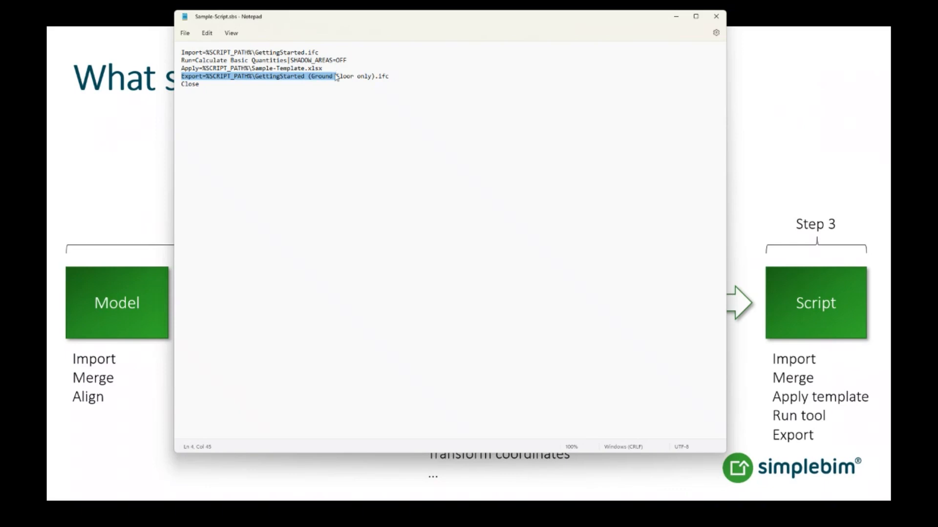
left_click(333, 86)
left_click_drag(309, 76, 375, 76)
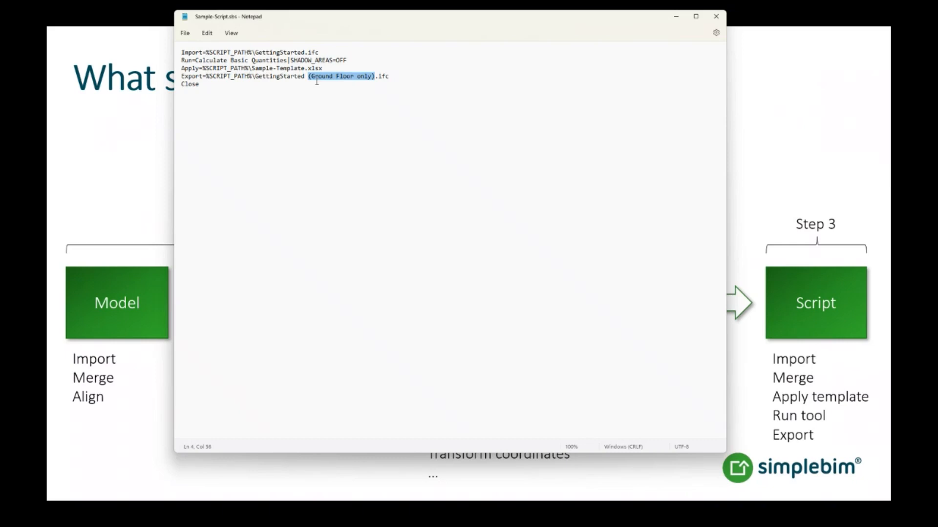
left_click(350, 106)
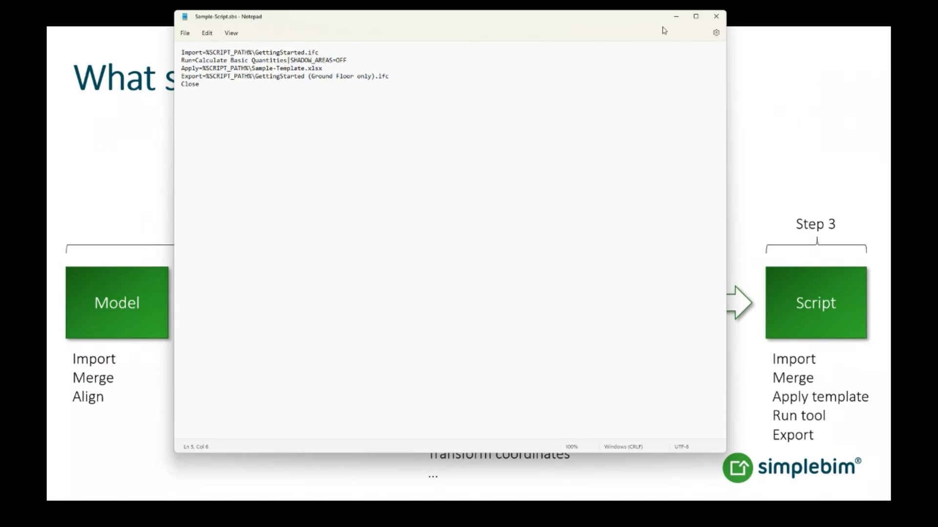
left_click(716, 16)
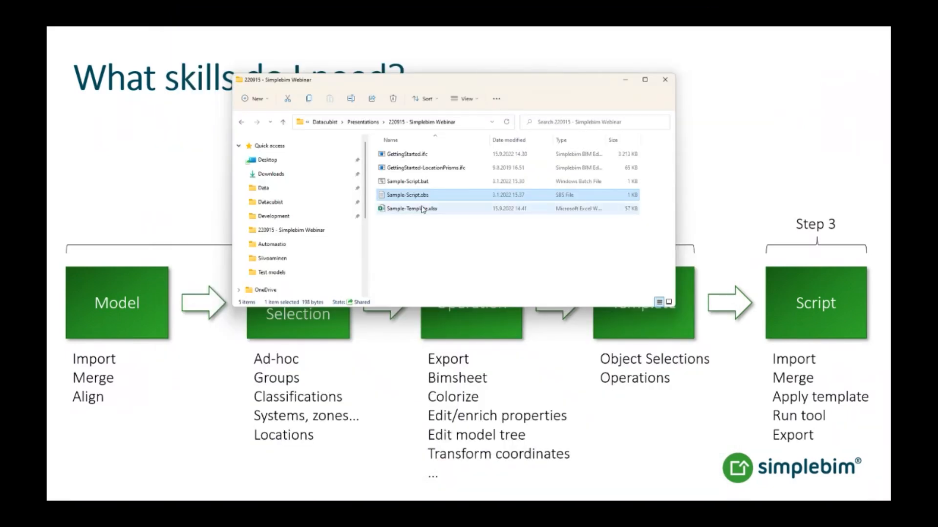
Run the Sample-Script.bat batch file and select the exported GettingStarted (Ground Floor only).ifc file
key("Up")
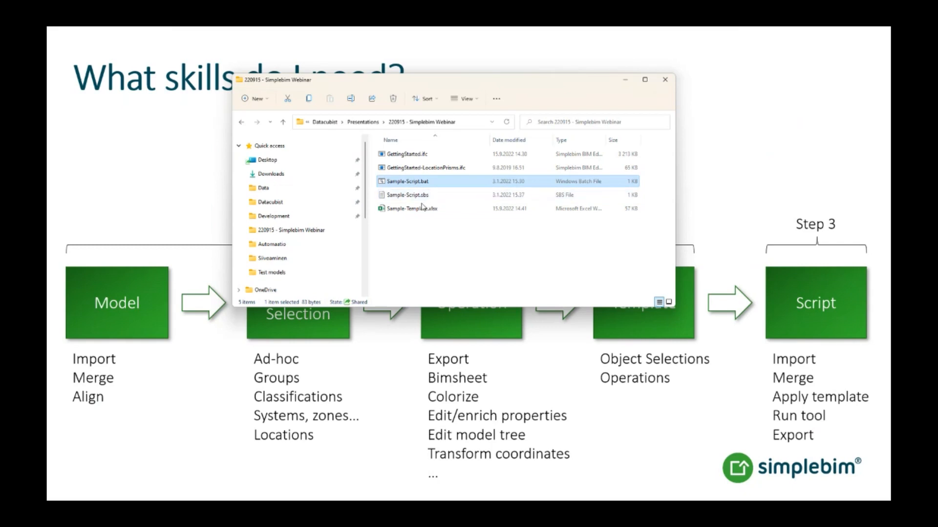
double_click(413, 184)
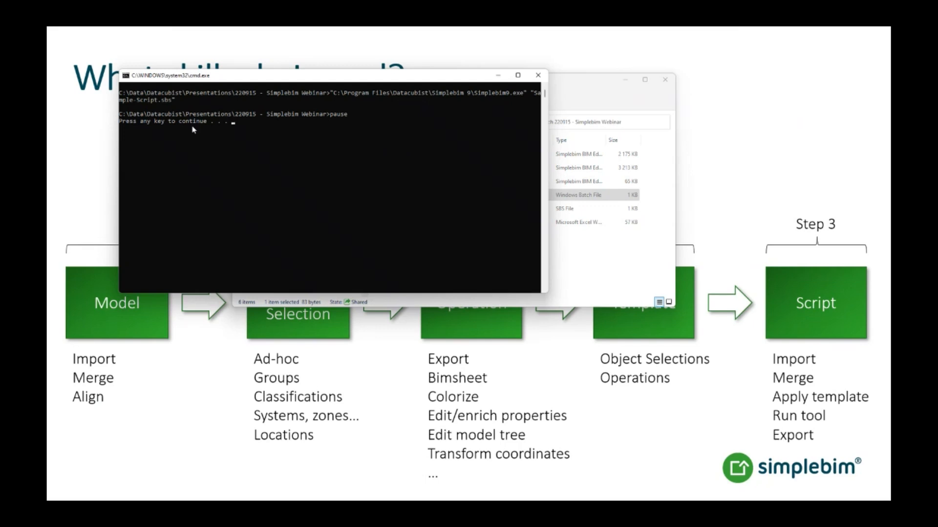
left_click(499, 78)
left_click(426, 157)
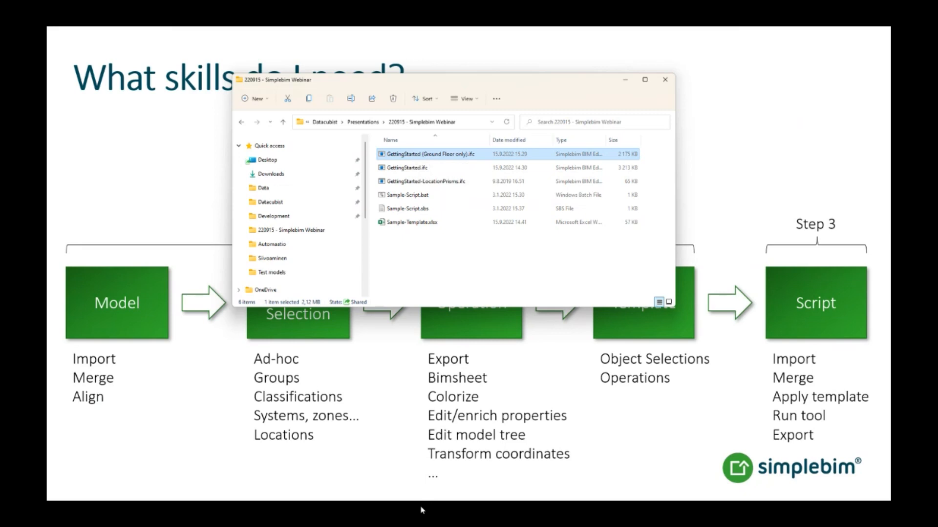
Switch to Simplebim and import GettingStarted (Ground Floor only).ifc without saving the current model
key("alt+Tab")
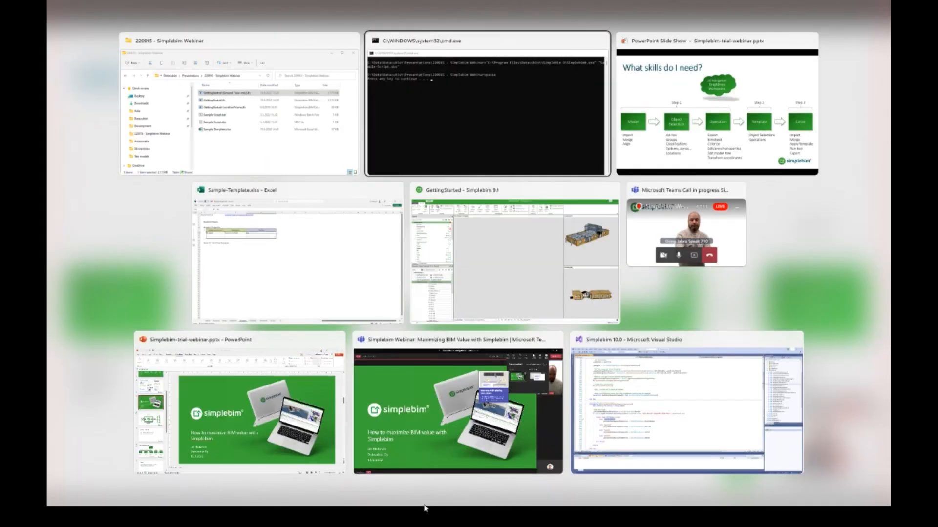
left_click(500, 309)
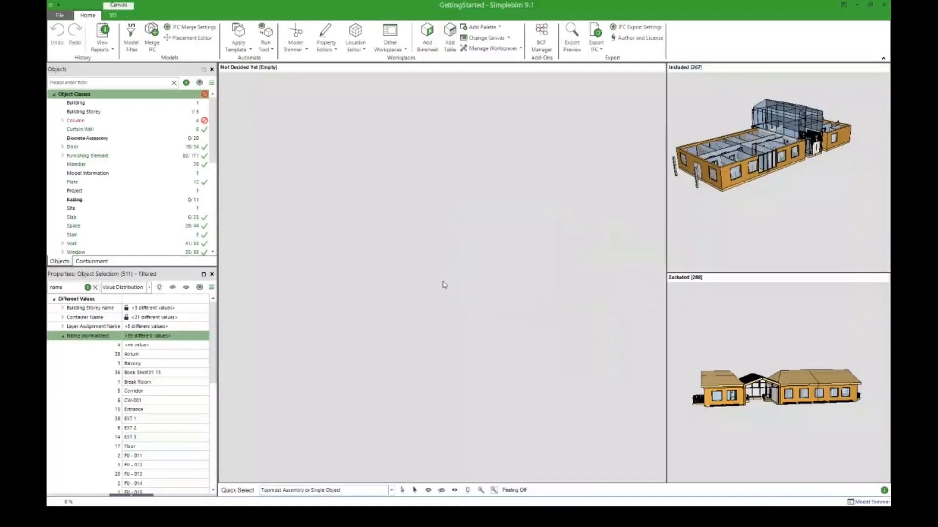
left_click(59, 16)
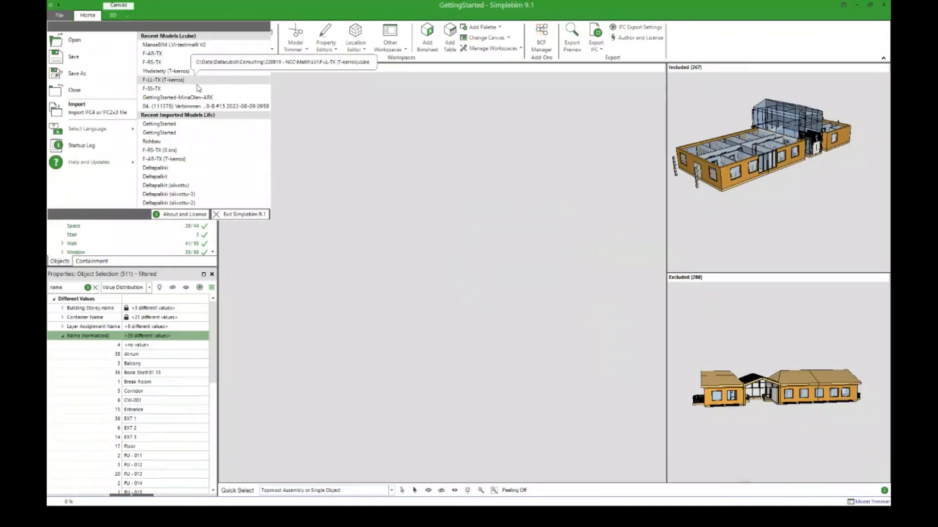
left_click(77, 105)
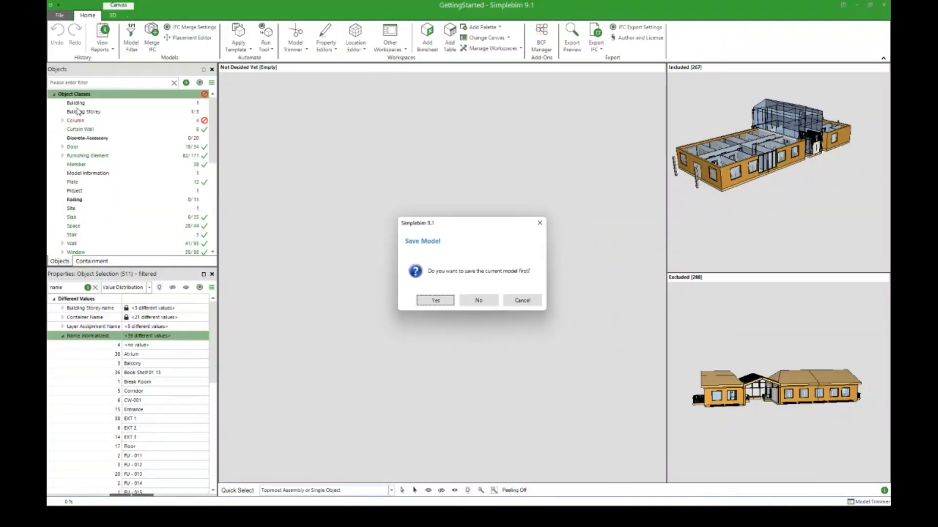
left_click(480, 300)
double_click(442, 117)
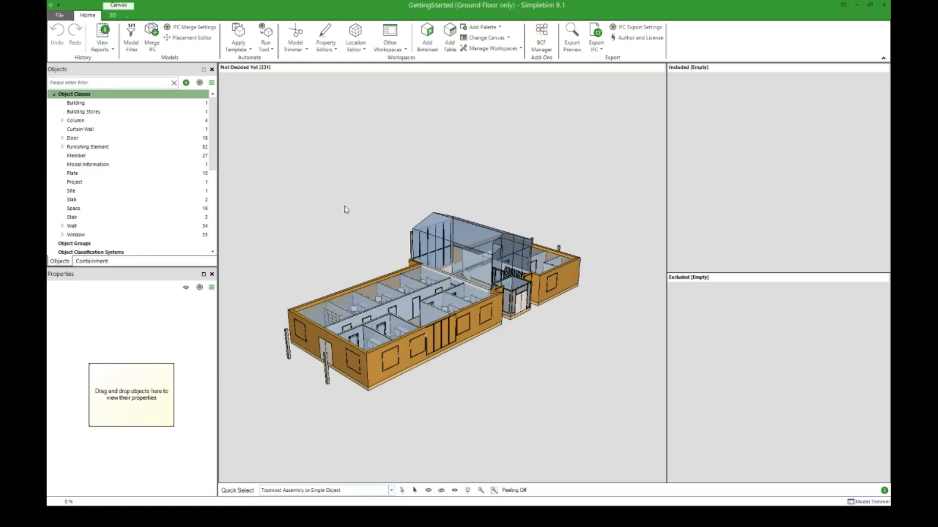
Show the properties of all visible objects in the ground floor model and clear the name filter from the property list
middle_click_drag(351, 194, 346, 216)
left_click(186, 288)
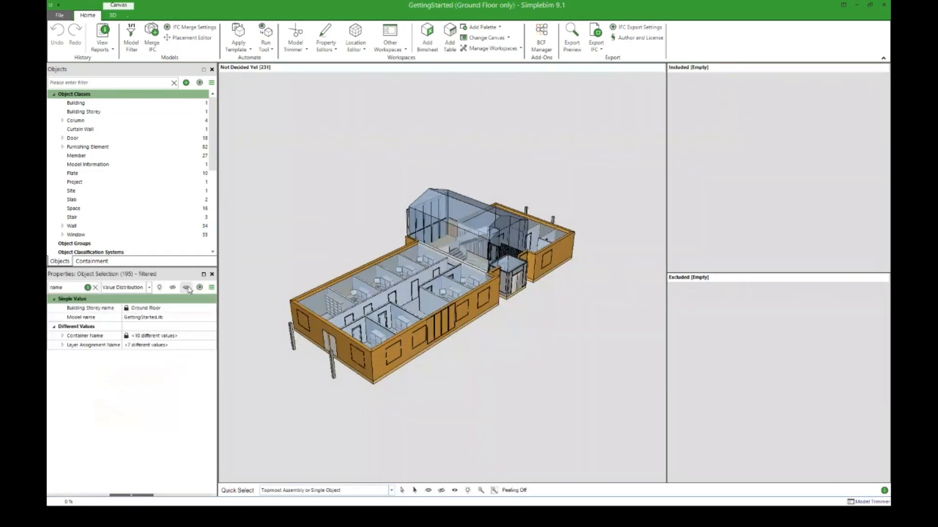
left_click(96, 289)
left_click(96, 288)
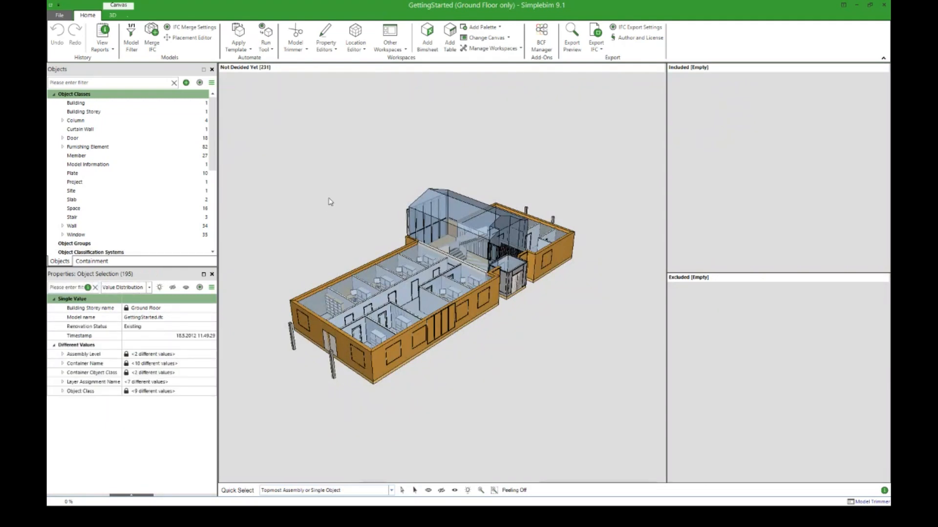
middle_click_drag(362, 196, 366, 216)
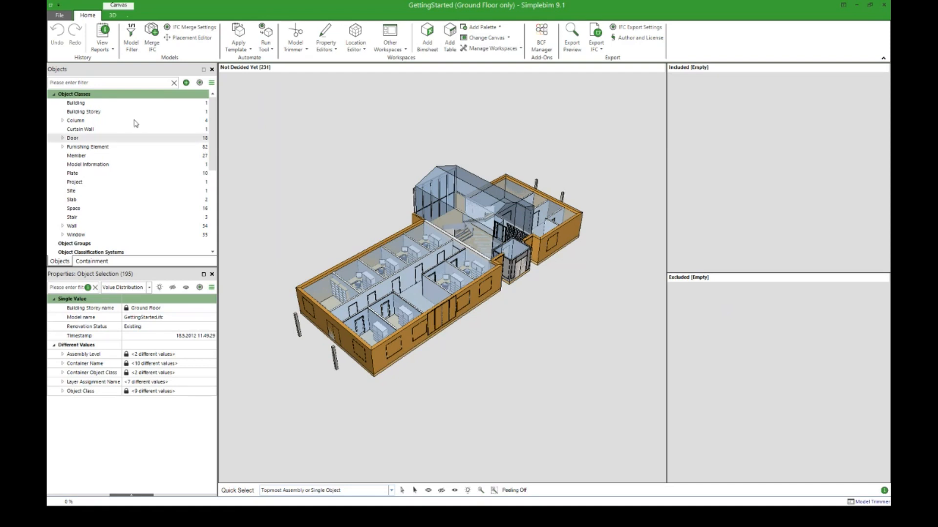
Reimport the recent full GettingStarted IFC model without saving the ground floor model
left_click(59, 15)
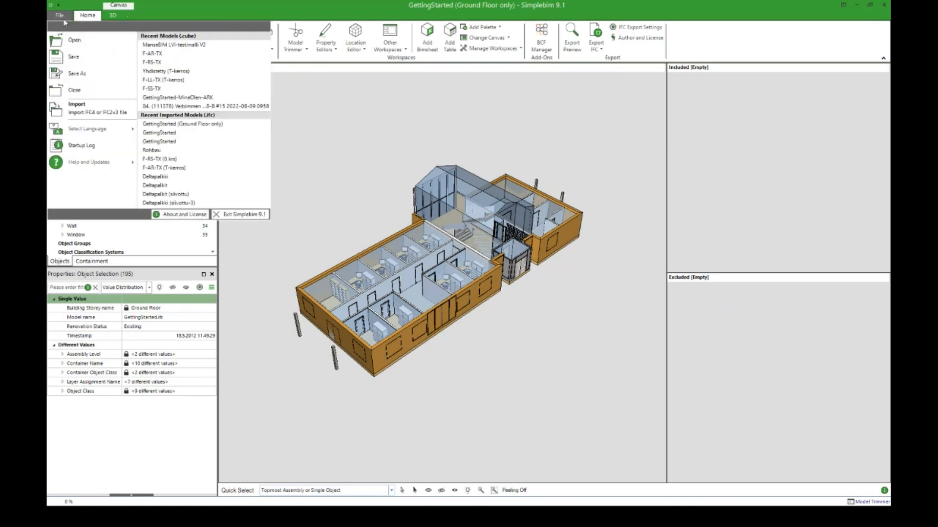
left_click(179, 134)
left_click(481, 301)
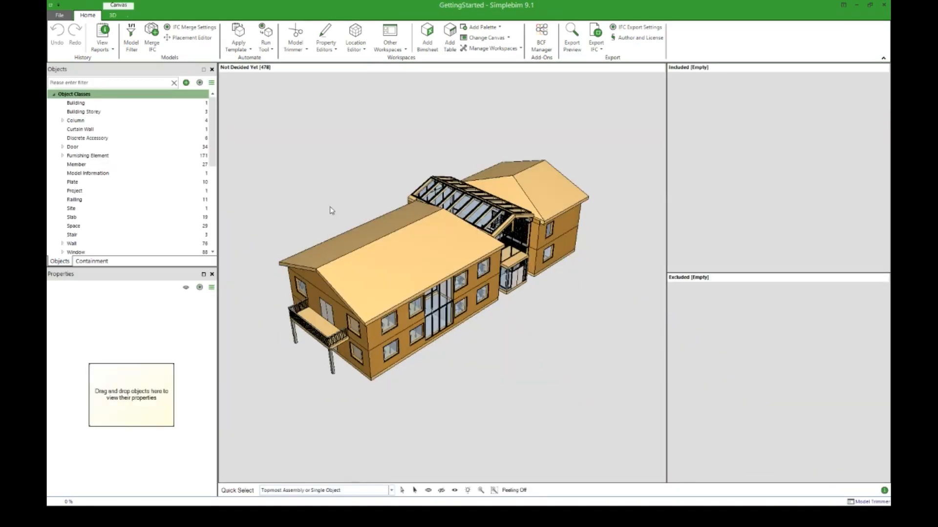
Return to the PowerPoint slide show, end it, and switch to a new Firefox tab
key("alt+Tab")
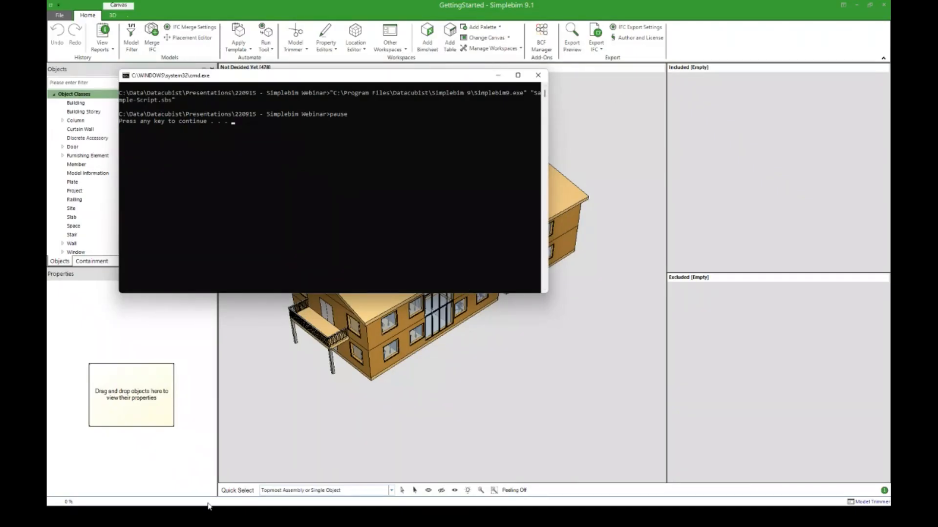
key("alt+Tab")
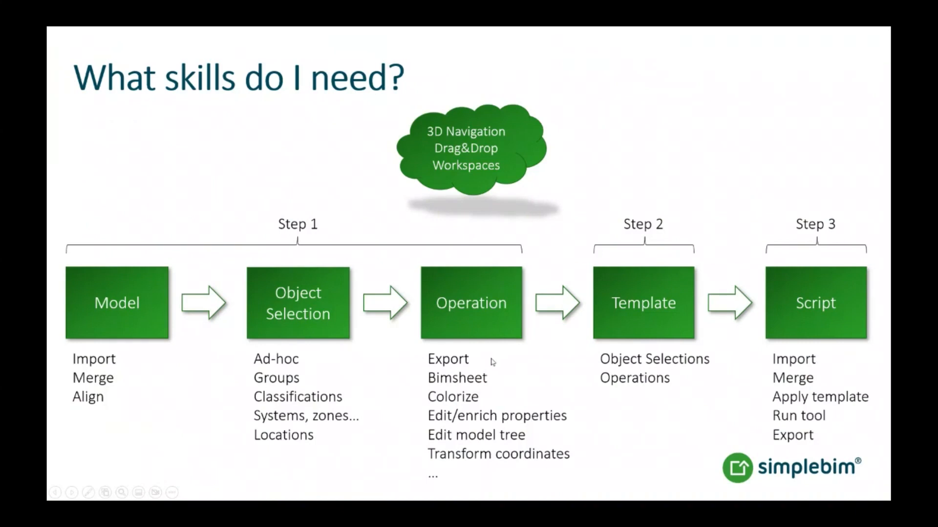
key("Escape")
key("alt+Tab")
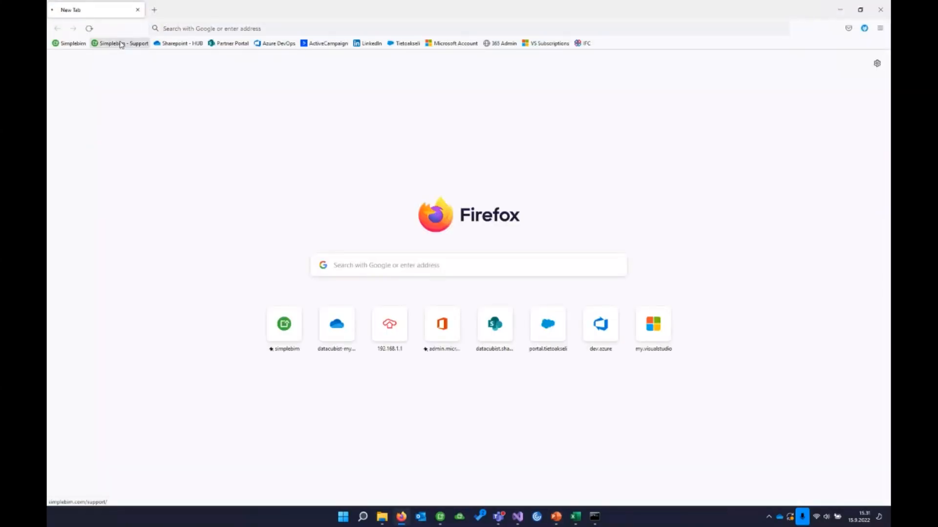
Open the Automate with Scripts how-to article on the Simplebim support site and examine its step-by-step instructions
left_click(121, 44)
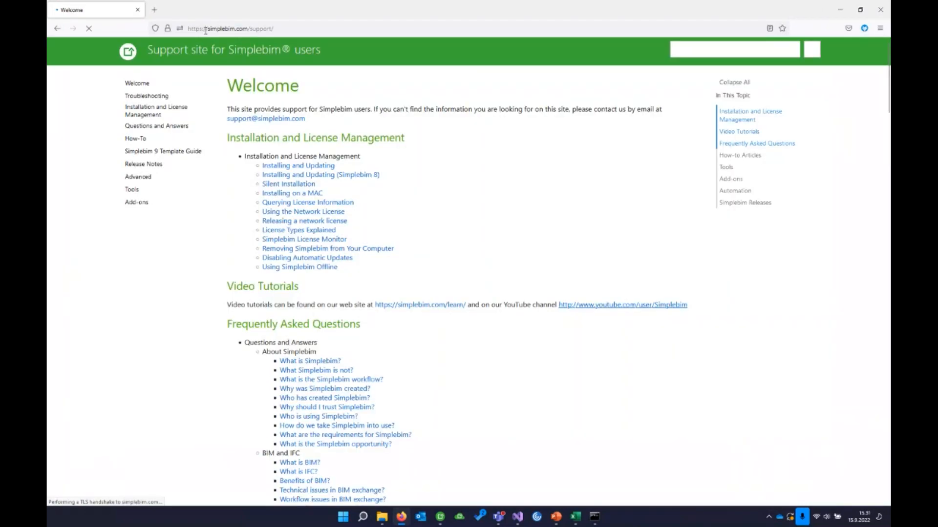
left_click(136, 139)
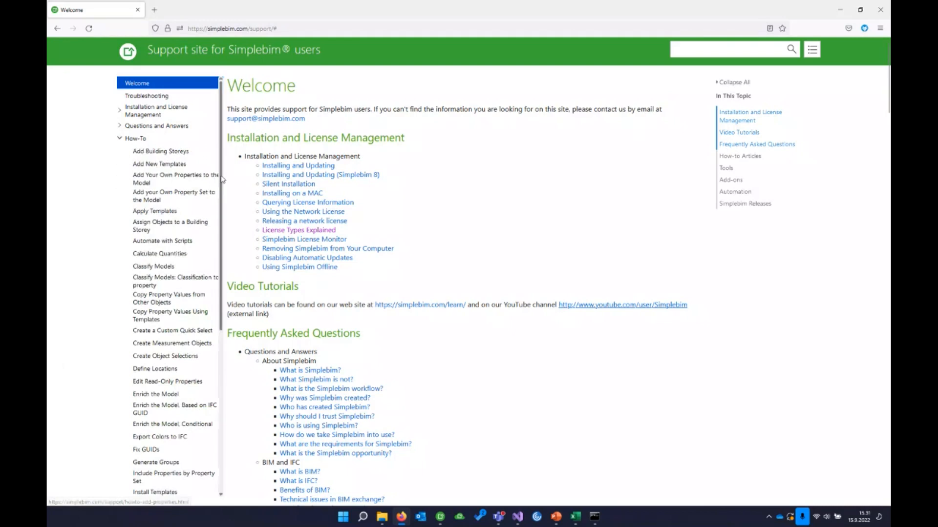
left_click(169, 242)
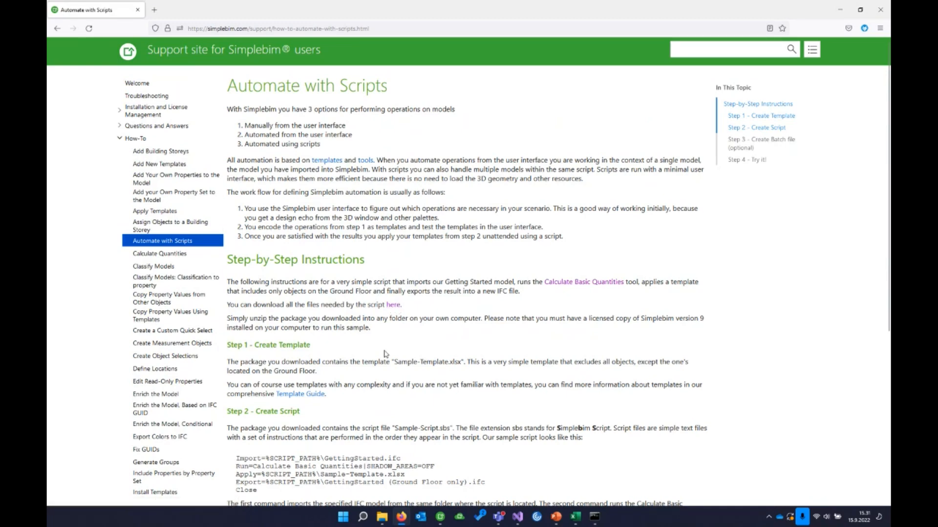
scroll(371, 362, "down", 3)
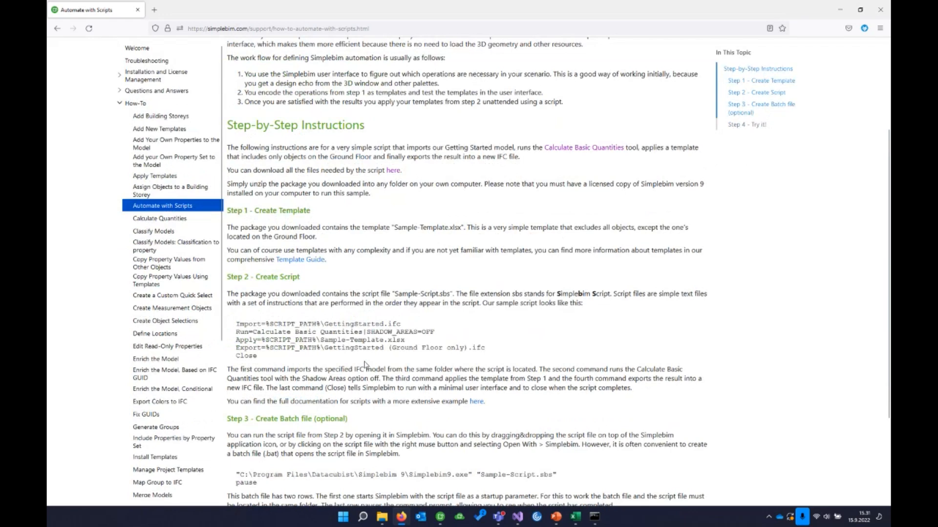
scroll(344, 310, "down", 3)
scroll(345, 310, "up", 3)
Open the Simplebim Command Line API article among the Advanced topics and go to its section on batch processing with a script file
left_click(119, 103)
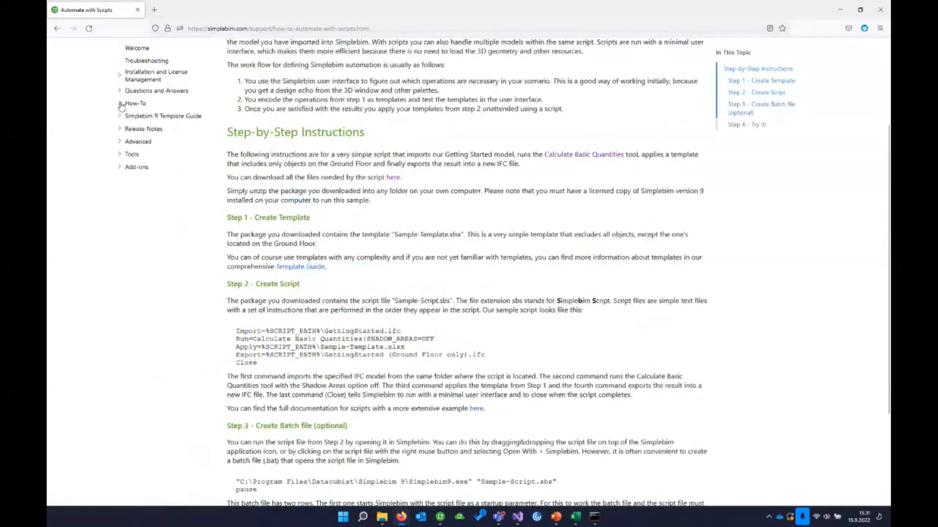
left_click(119, 142)
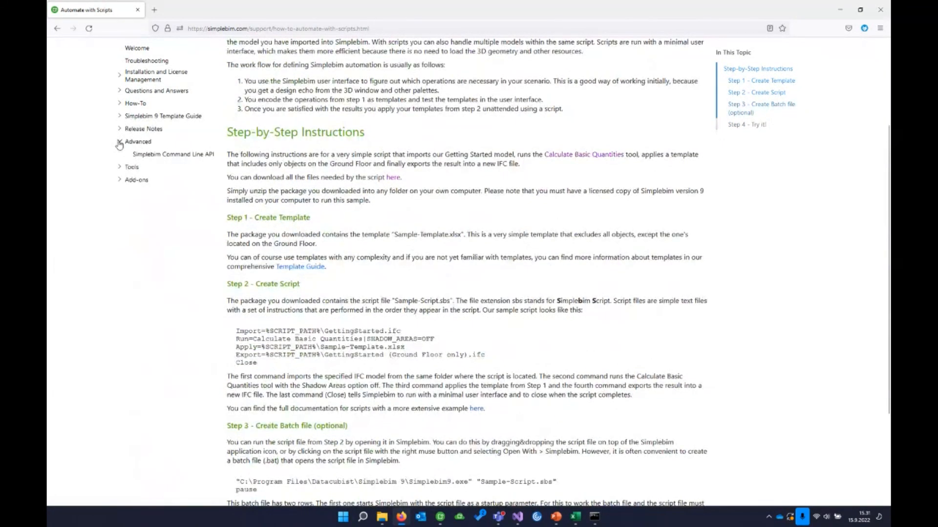
left_click(190, 154)
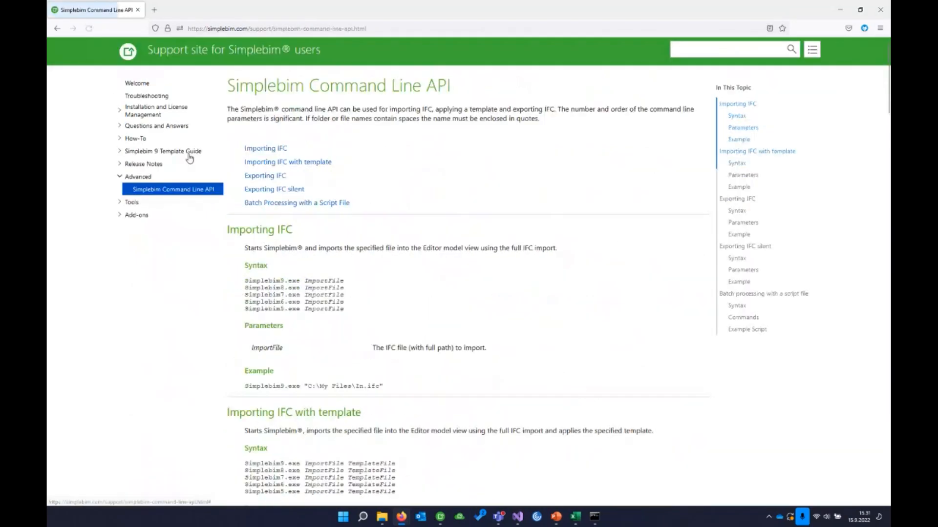
left_click(315, 203)
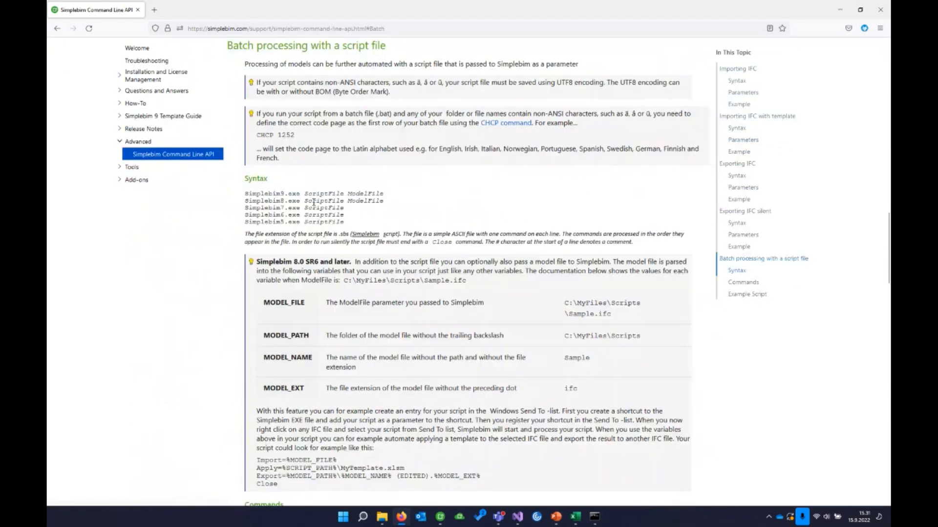
Examine the script file's syntax, variables and commands, the full example script, and the merge options in the batch processing documentation
scroll(350, 273, "down", 3)
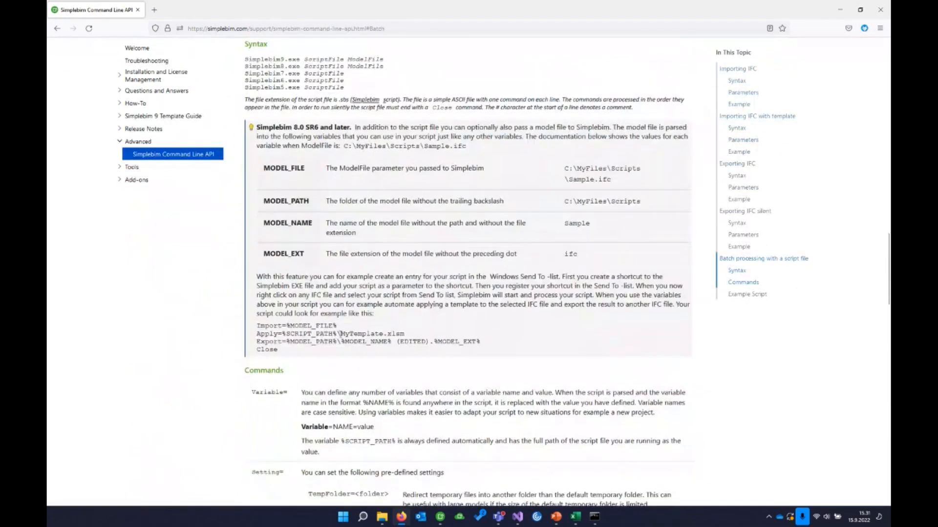
scroll(340, 334, "down", 3)
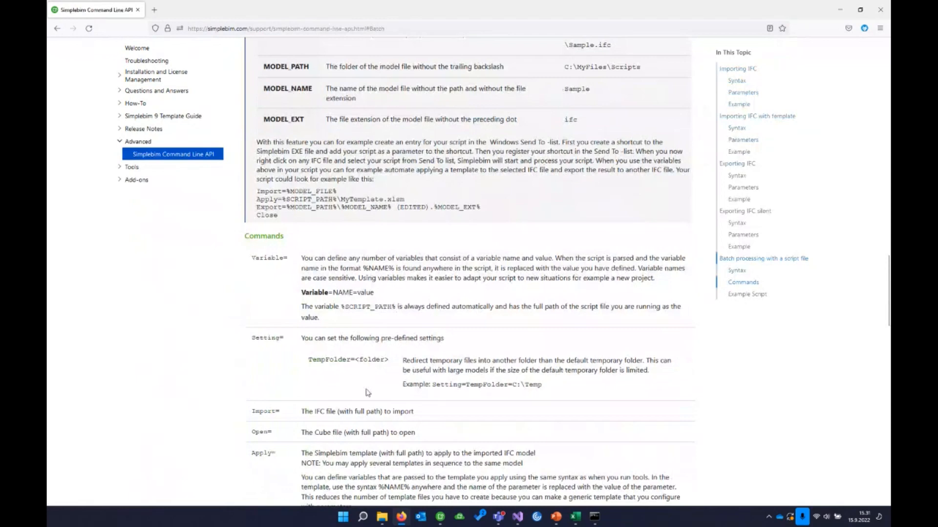
scroll(367, 393, "down", 7)
scroll(367, 387, "down", 10)
scroll(368, 383, "down", 3)
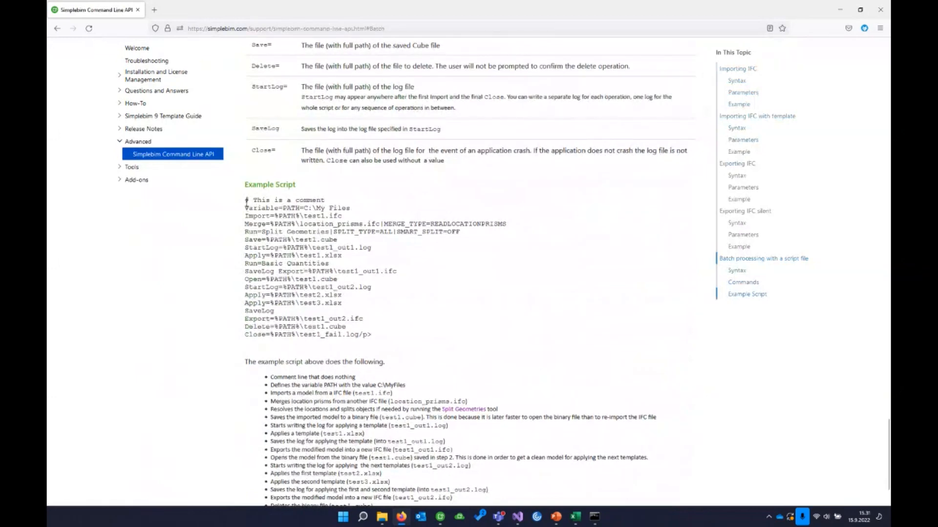
left_click_drag(246, 200, 398, 337)
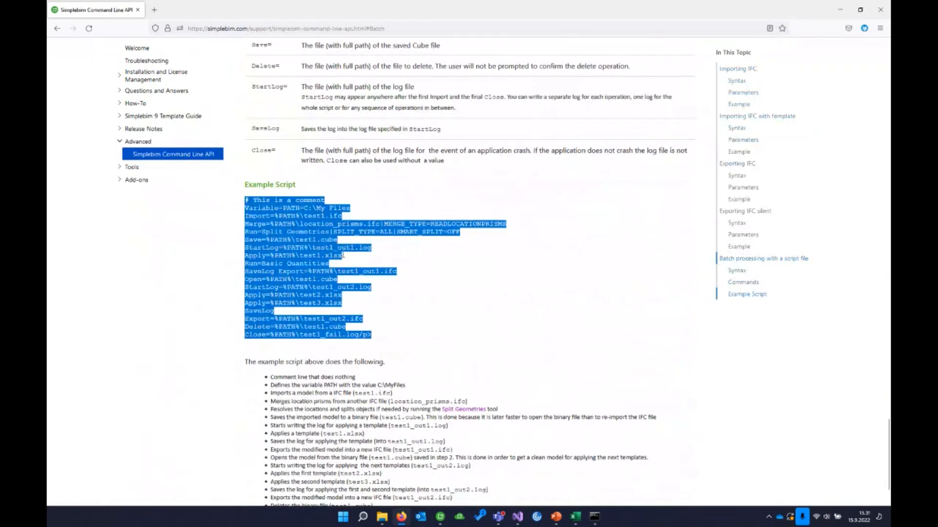
left_click(366, 205)
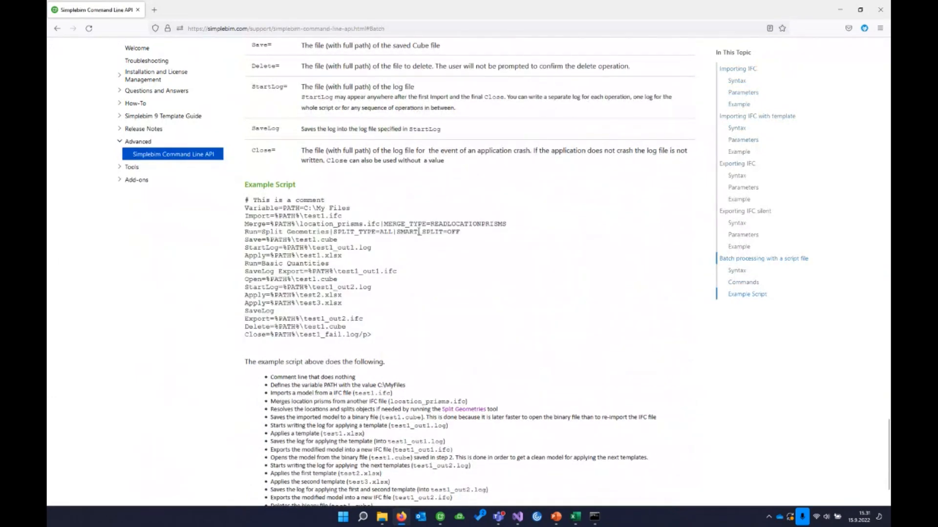
scroll(419, 232, "up", 2)
scroll(432, 248, "up", 2)
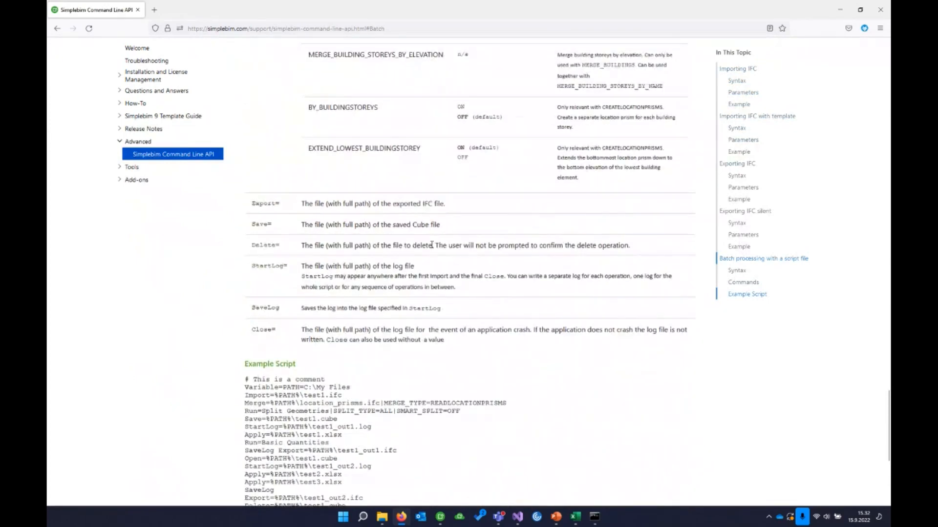
scroll(432, 245, "up", 3)
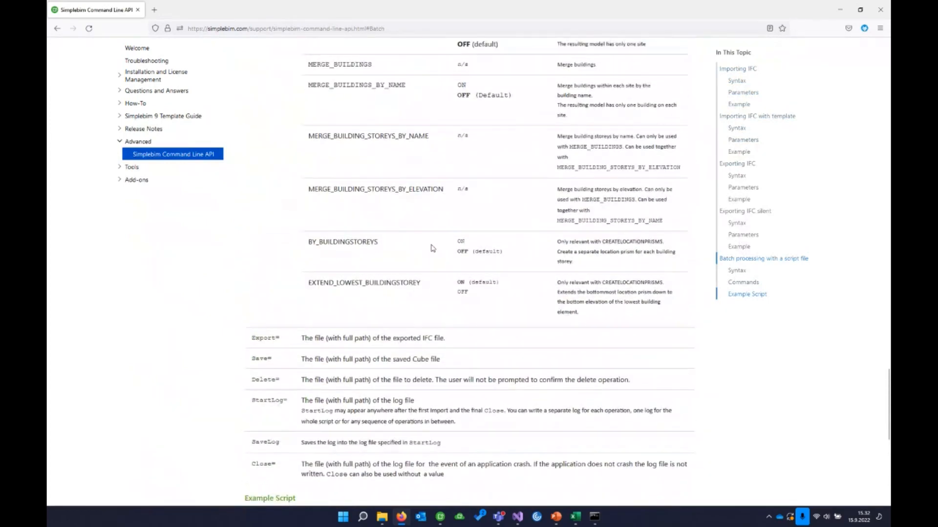
Switch back to Simplebim and view the full GettingStarted building from a slightly different angle
key("super+Tab")
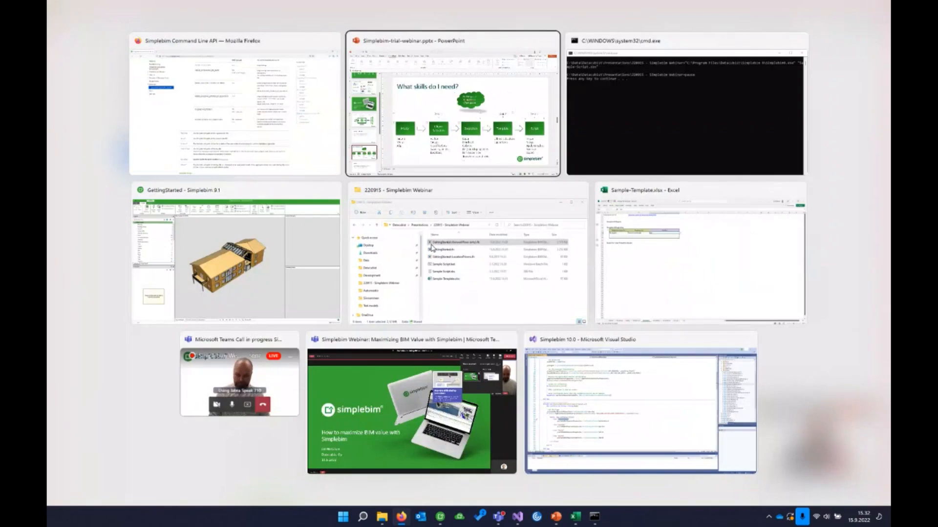
key("alt+Tab")
key("alt+Tab")
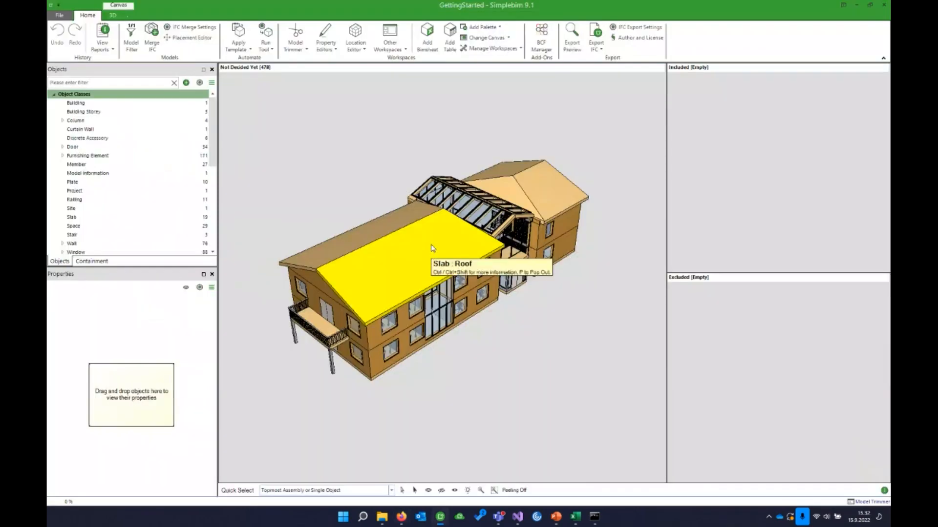
left_click_drag(538, 363, 549, 358)
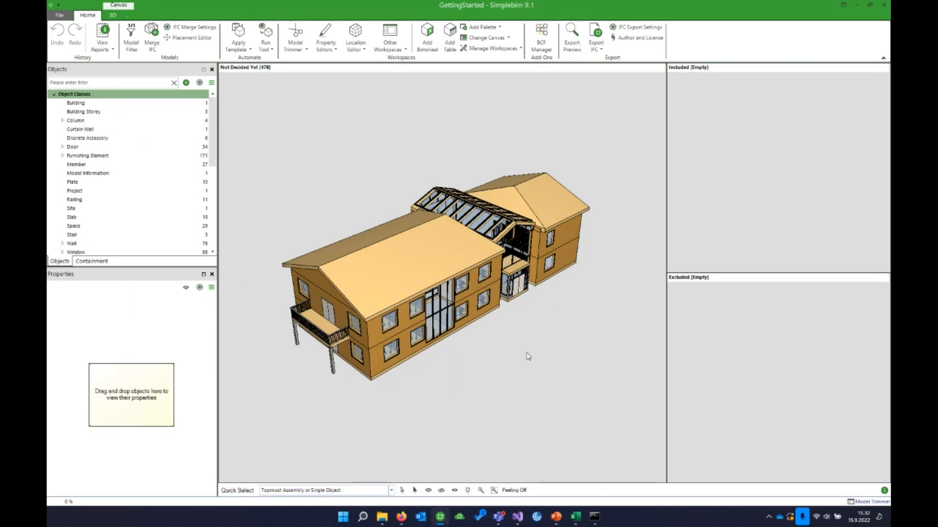
Switch to Simplebim-trial-webinar.pptx in PowerPoint and start the slide show from the "Where do I find help?" slide
left_click(557, 517)
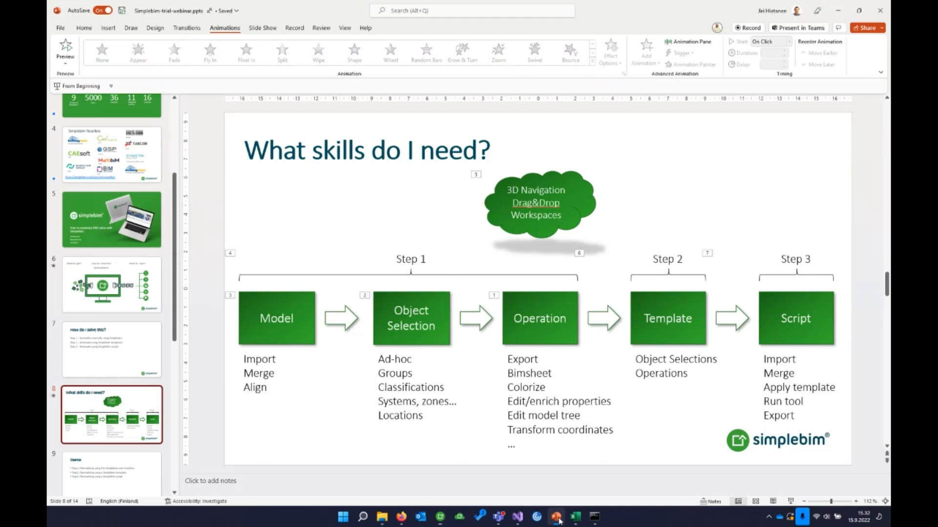
scroll(561, 441, "down", 2)
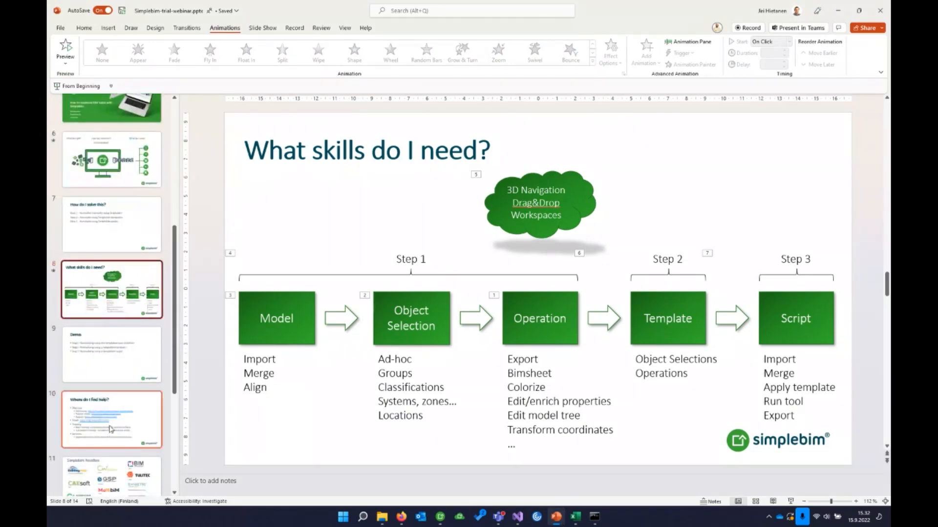
left_click(792, 503)
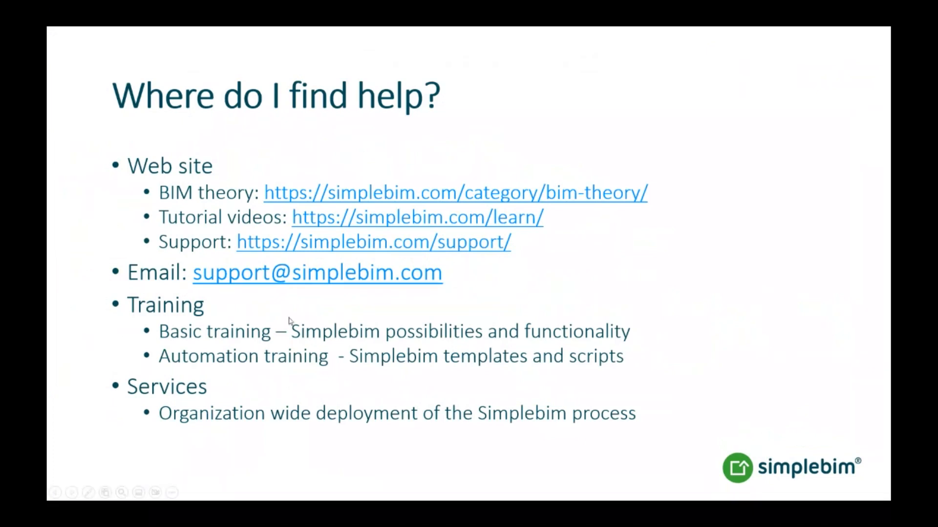